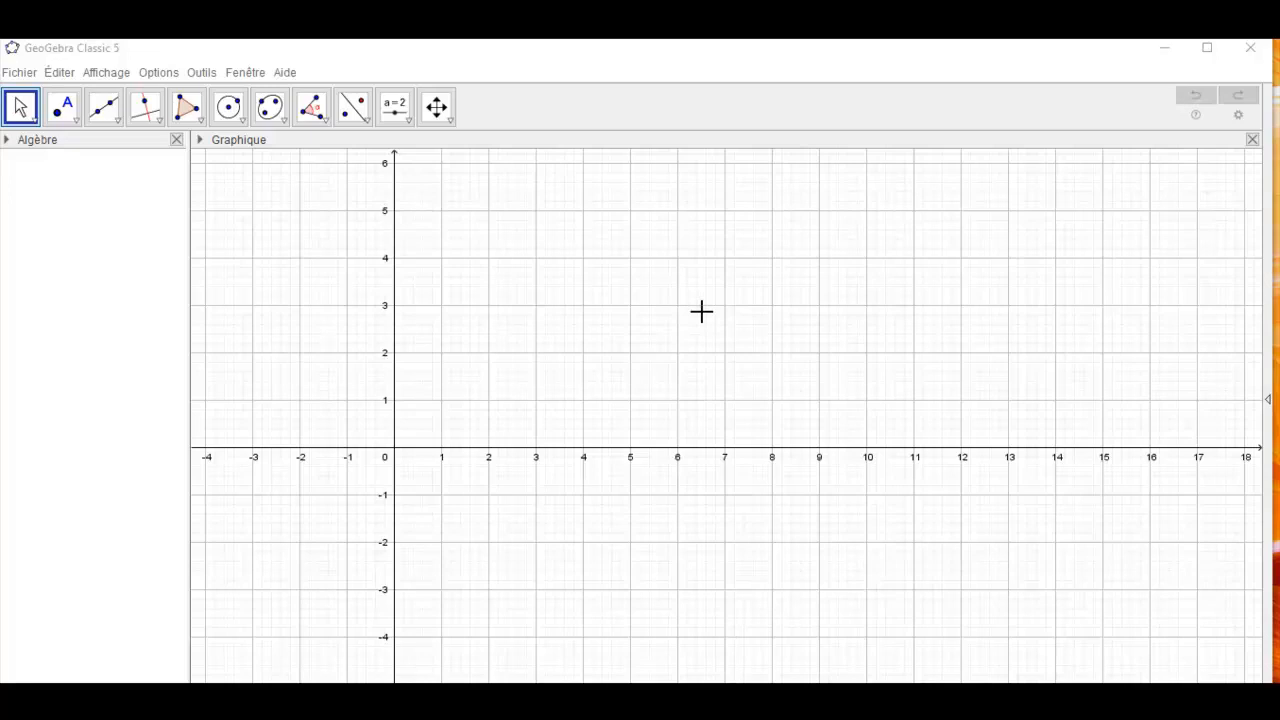
- In the graphics view preferences, label the x-axis "x" and enable its custom graduation distance
right_click(701, 311)
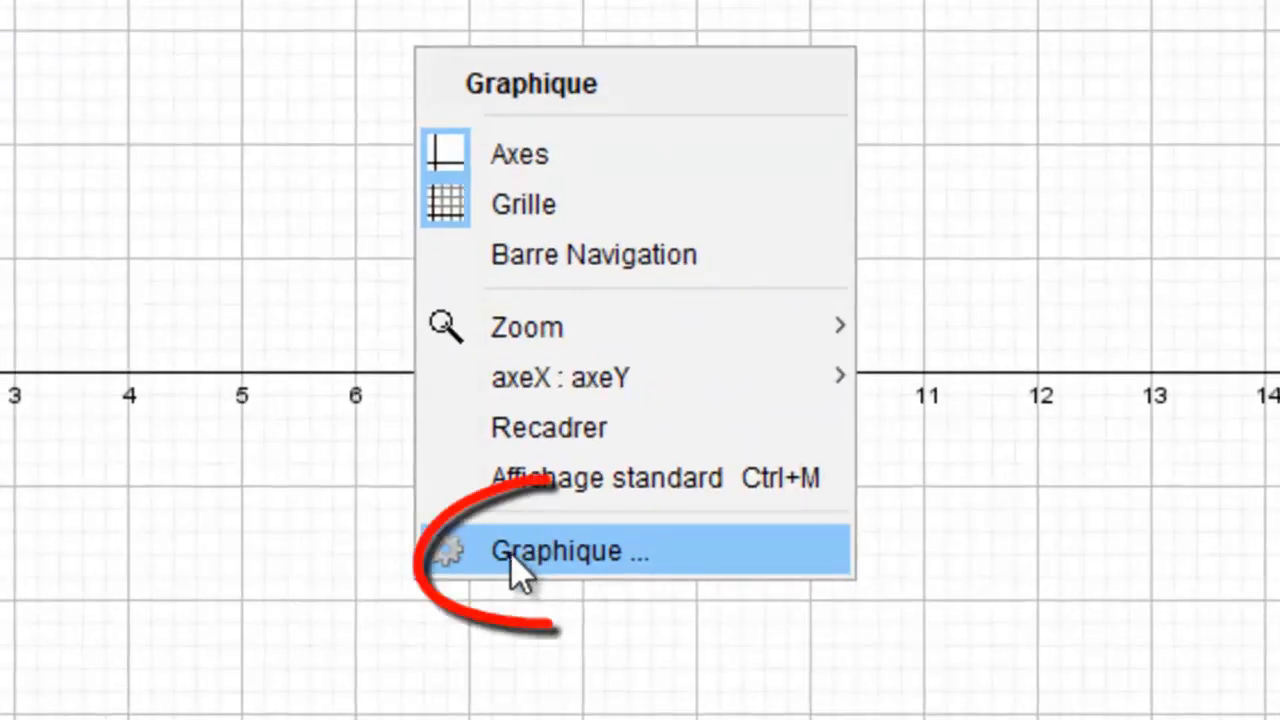
left_click(516, 556)
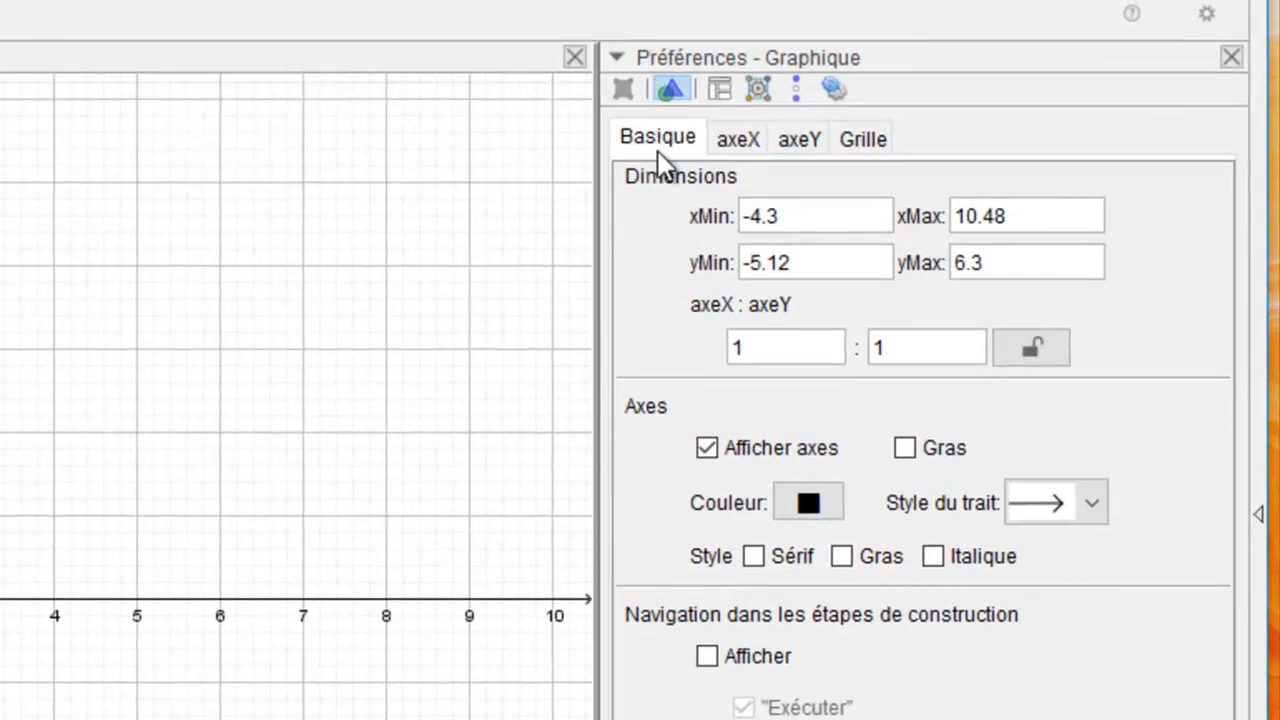
left_click(727, 140)
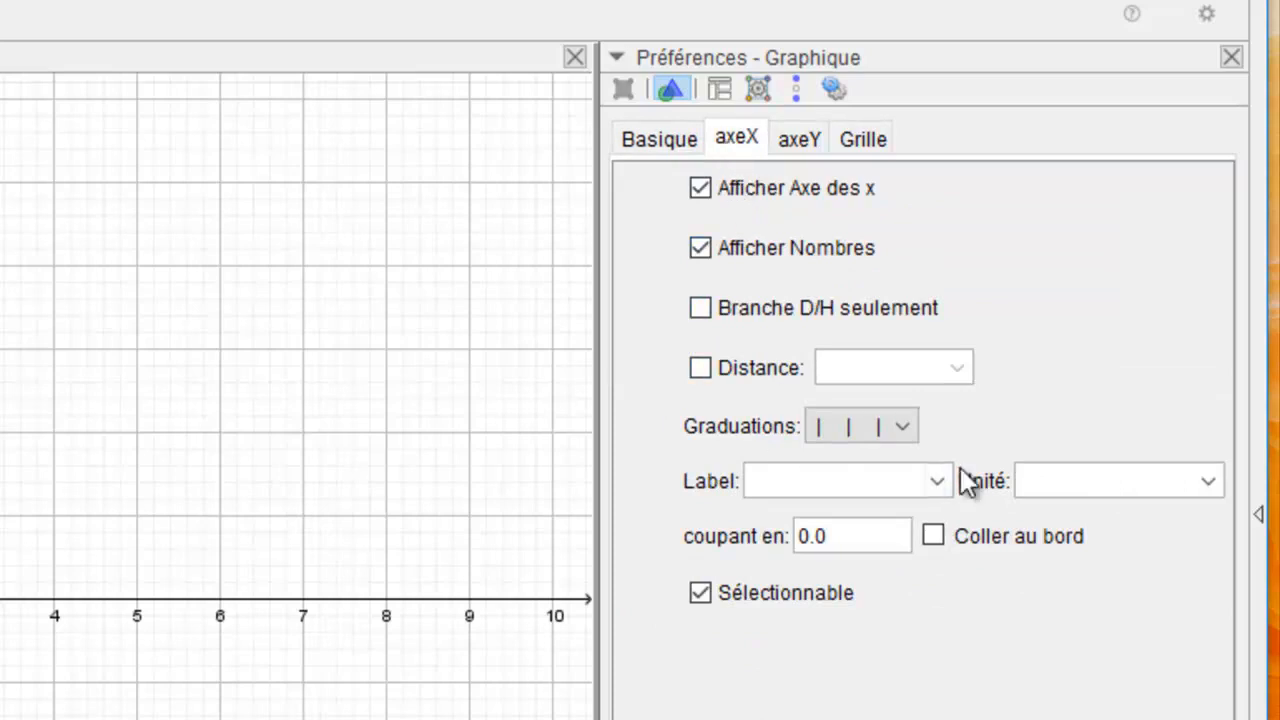
left_click(813, 475)
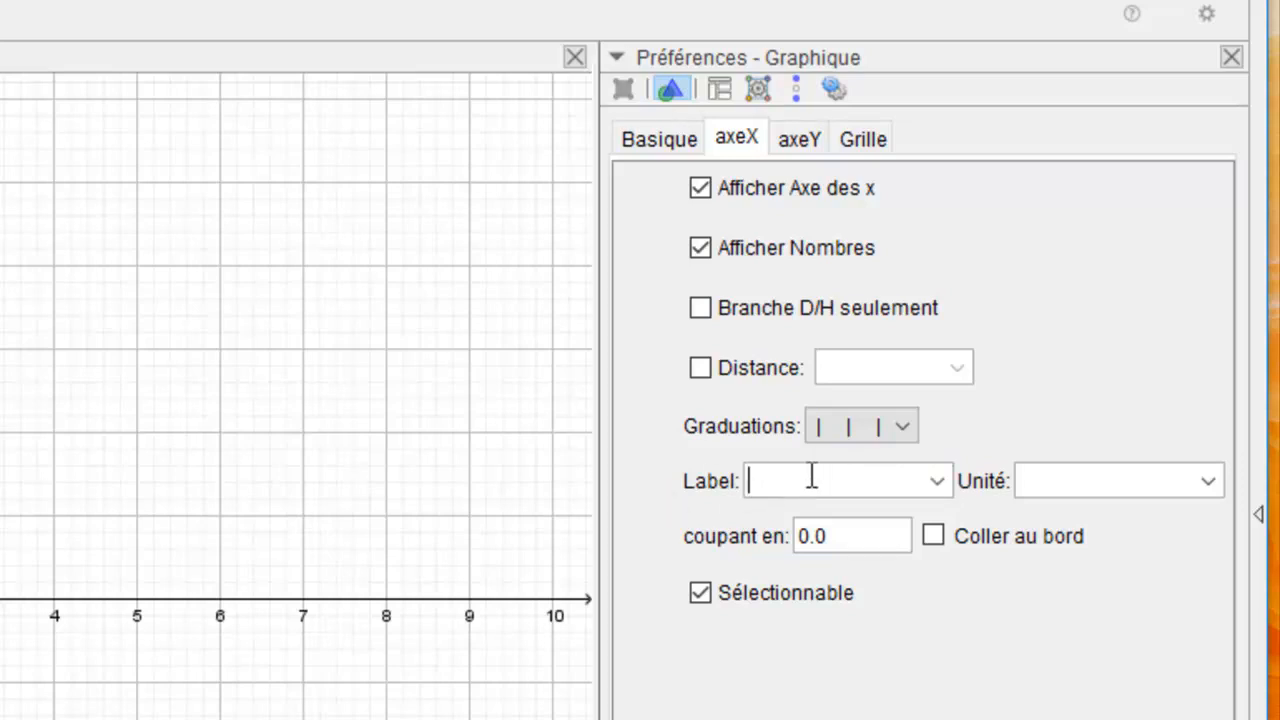
type("x")
left_click(788, 372)
- Label the y-axis "K(x)" and set its graduation distance to 1
left_click(798, 140)
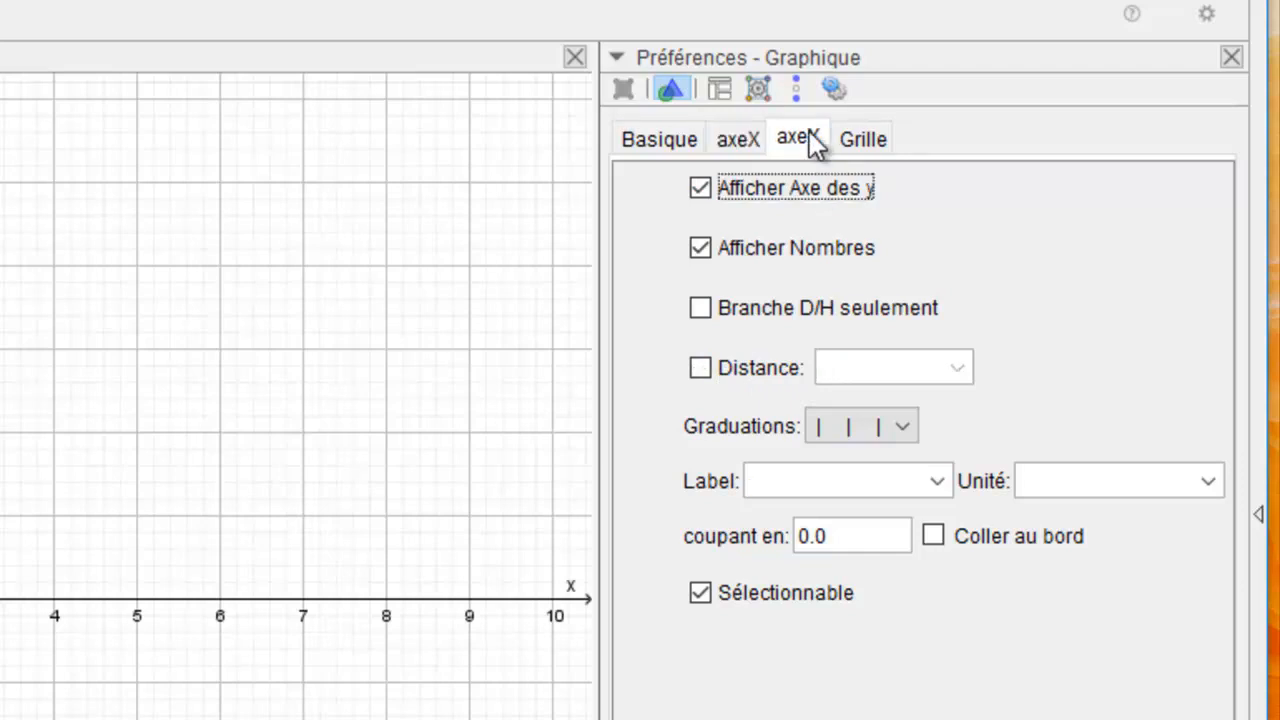
left_click(770, 476)
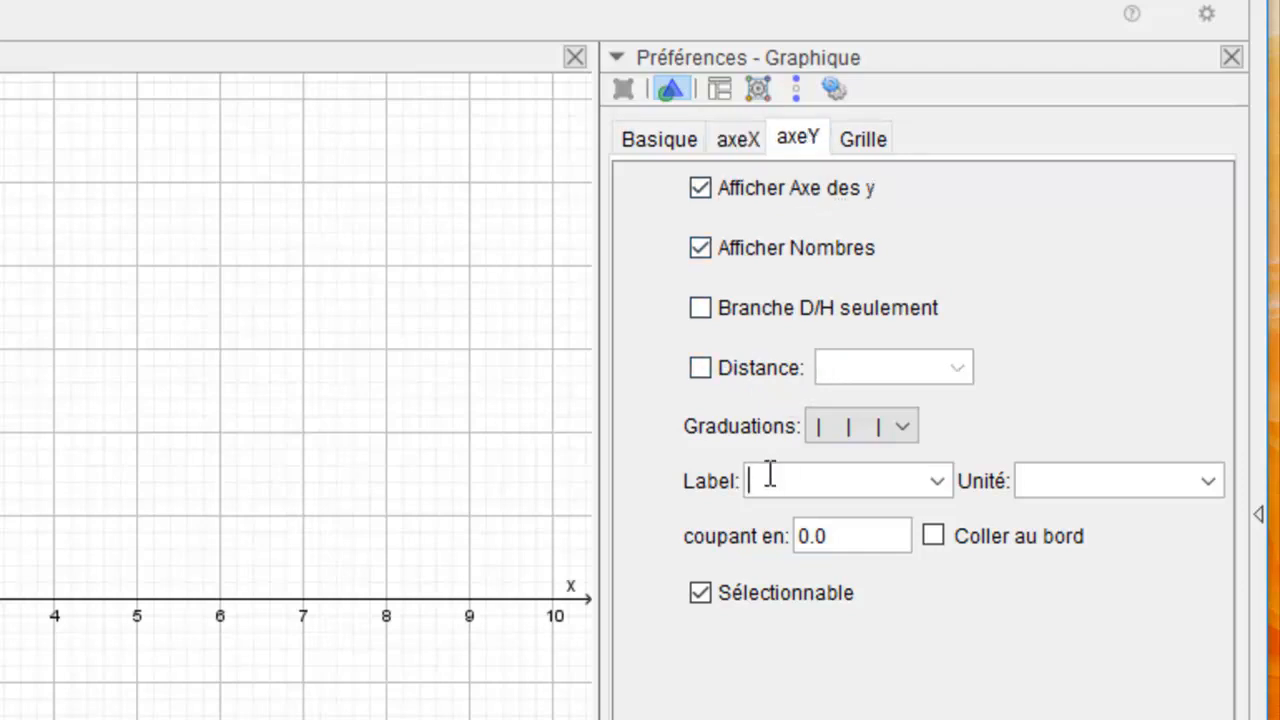
type("K(x)")
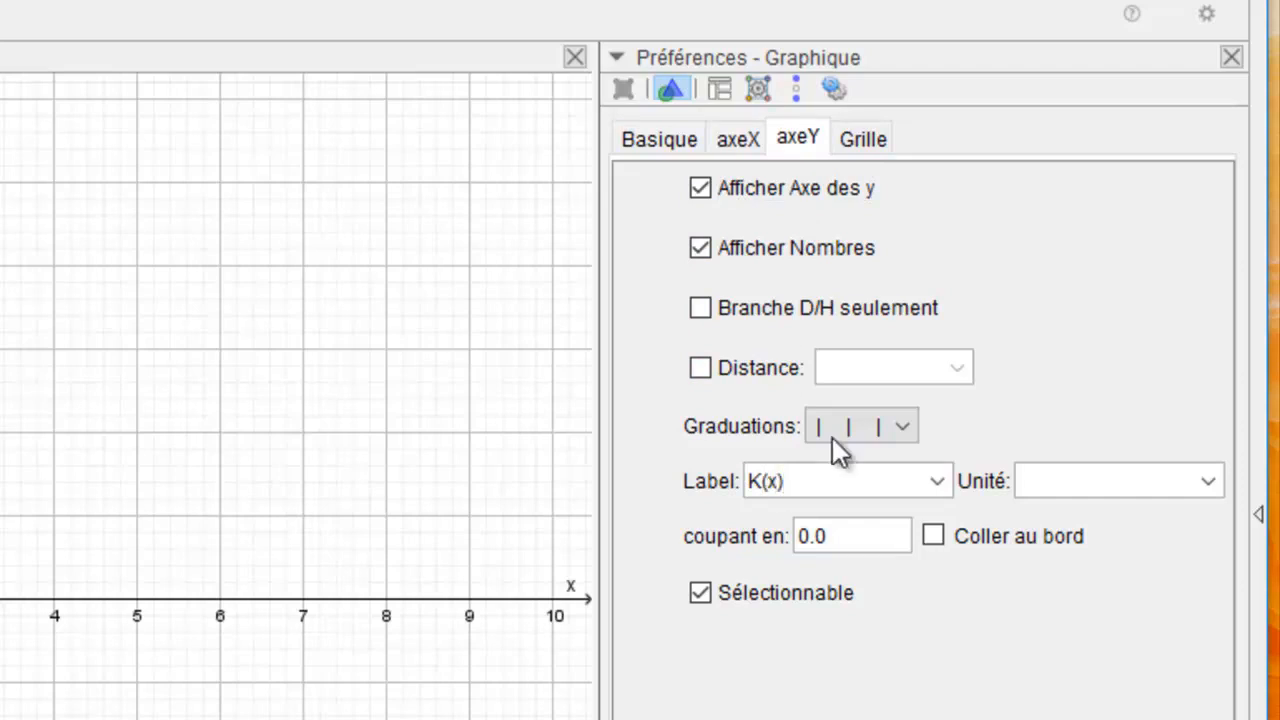
left_click(778, 368)
left_click(866, 363)
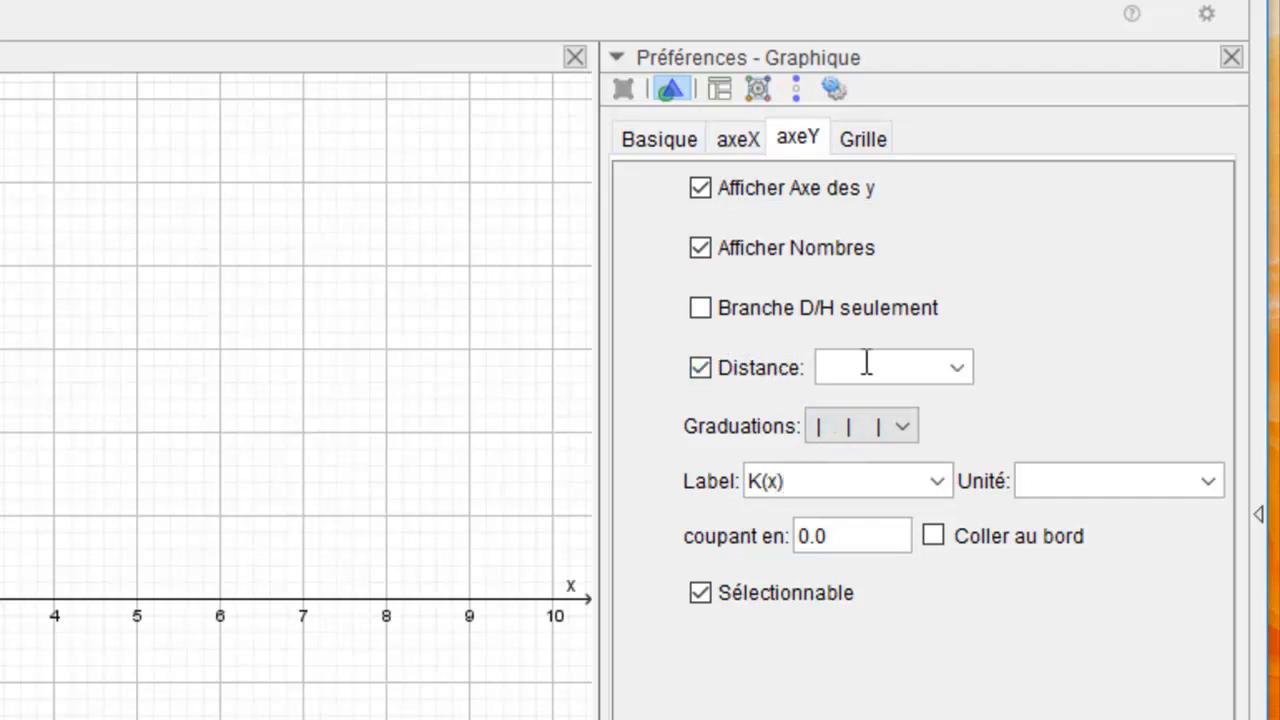
type("1")
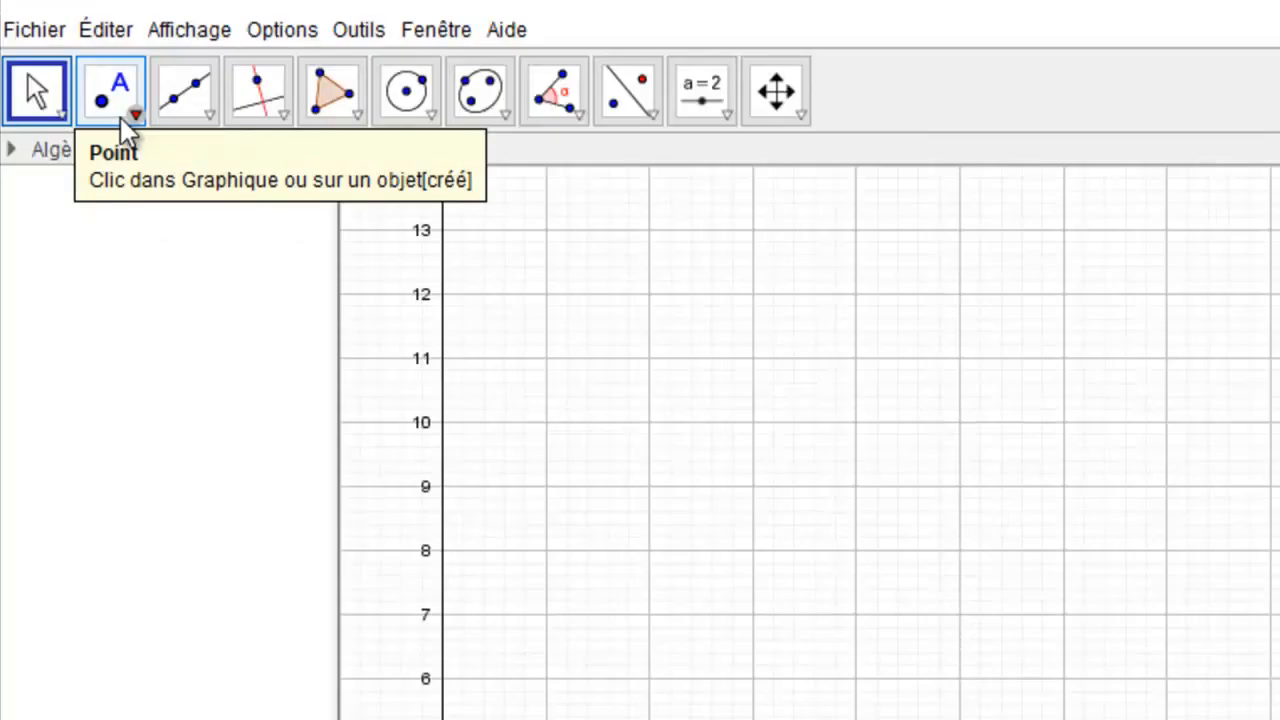
- Place two points on the graph at (0, 2) and (1, 3) with the Point tool
left_click(80, 102)
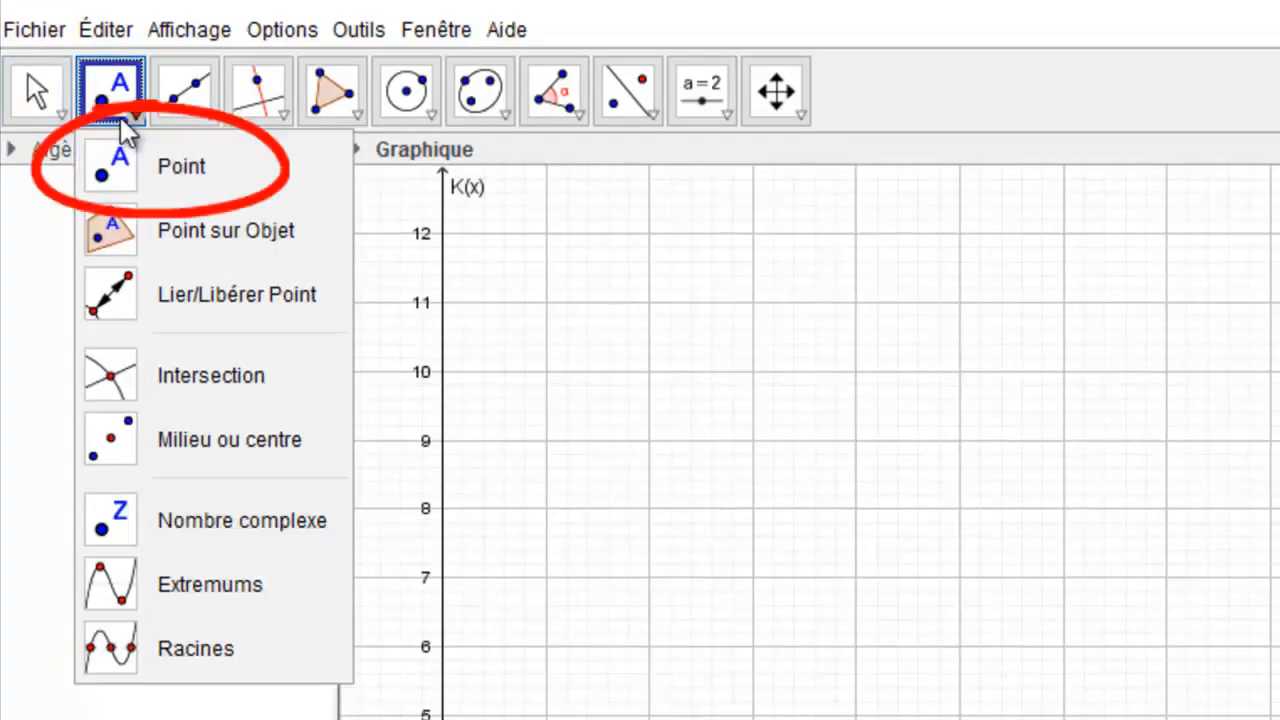
left_click(157, 164)
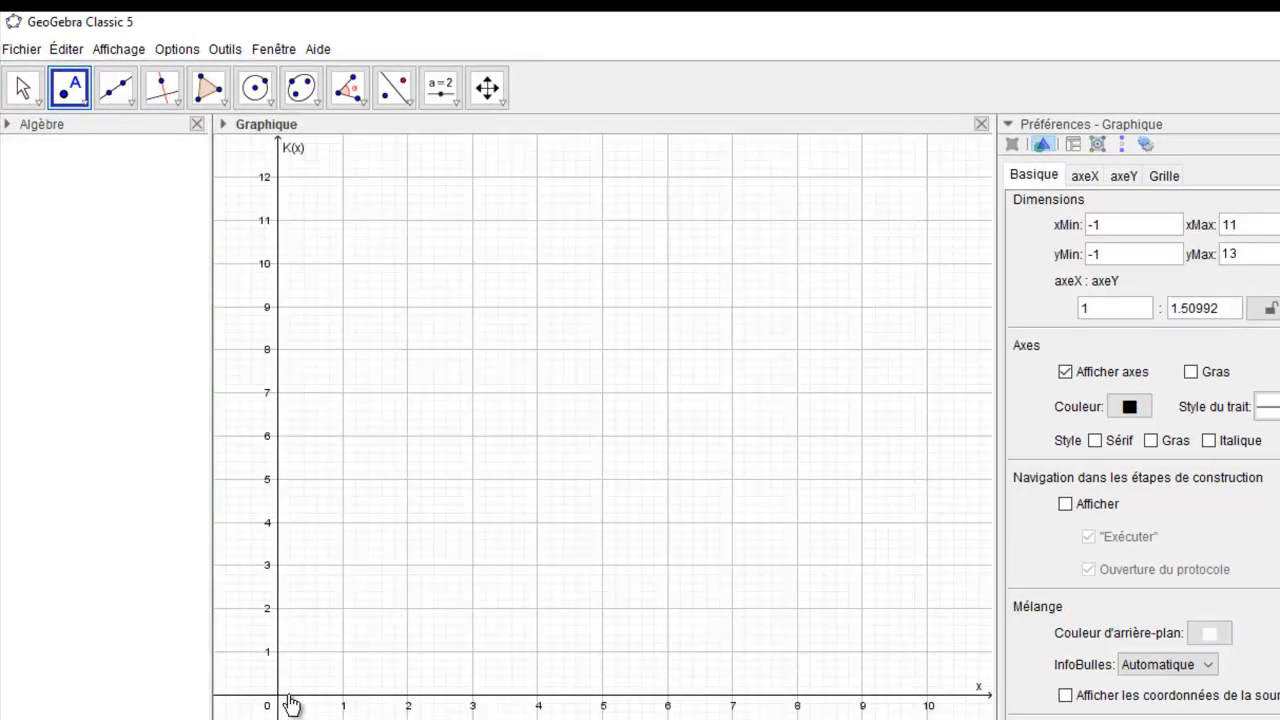
left_click(274, 610)
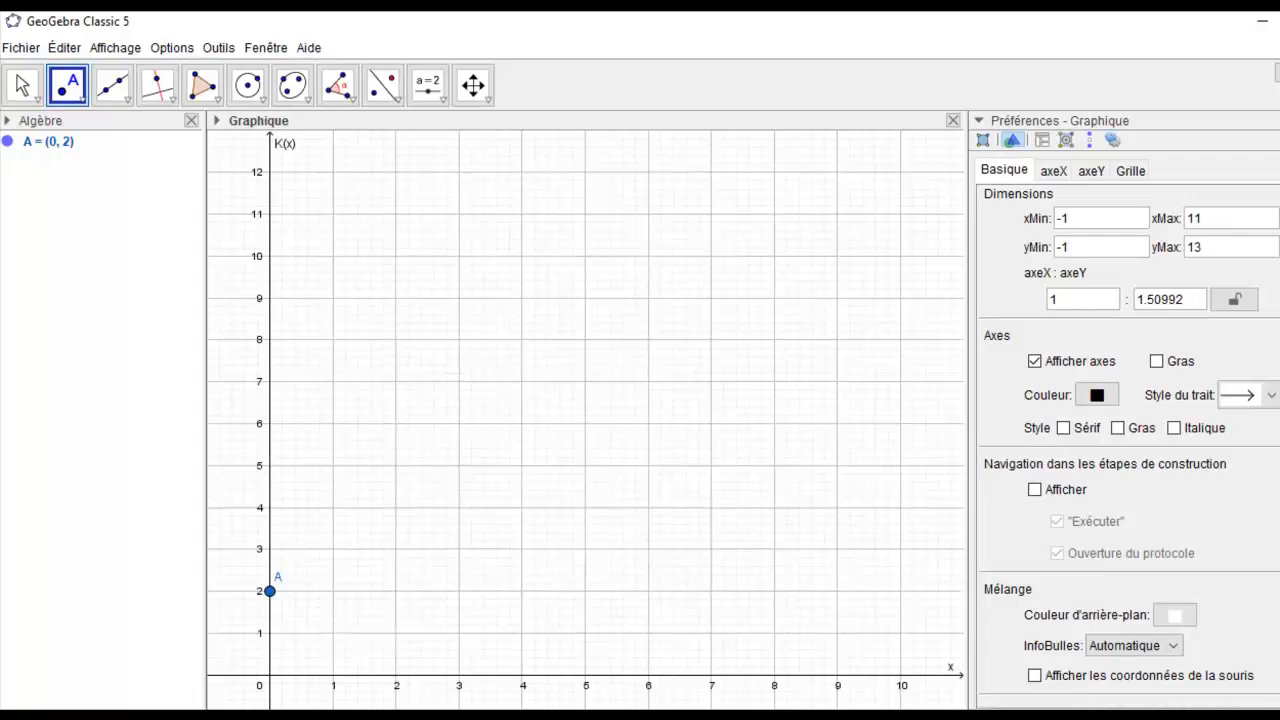
left_click(333, 549)
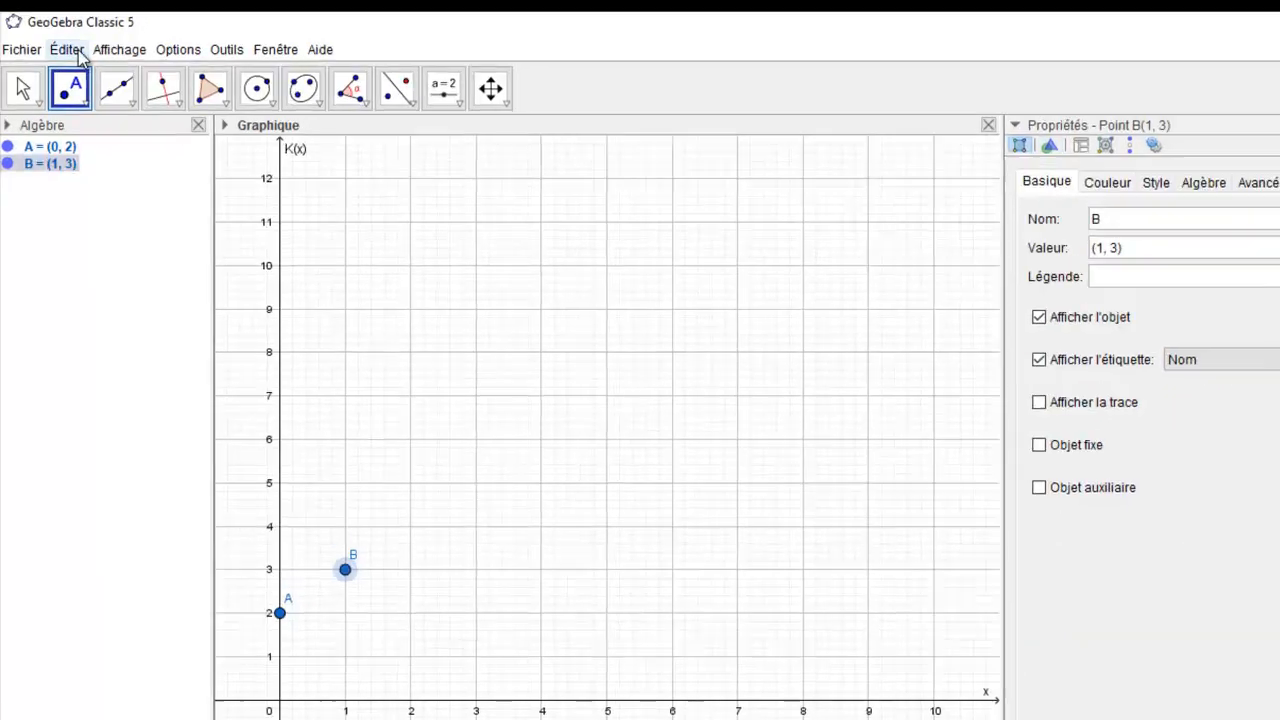
- Display the spreadsheet view in place of the graphics preferences
left_click(105, 51)
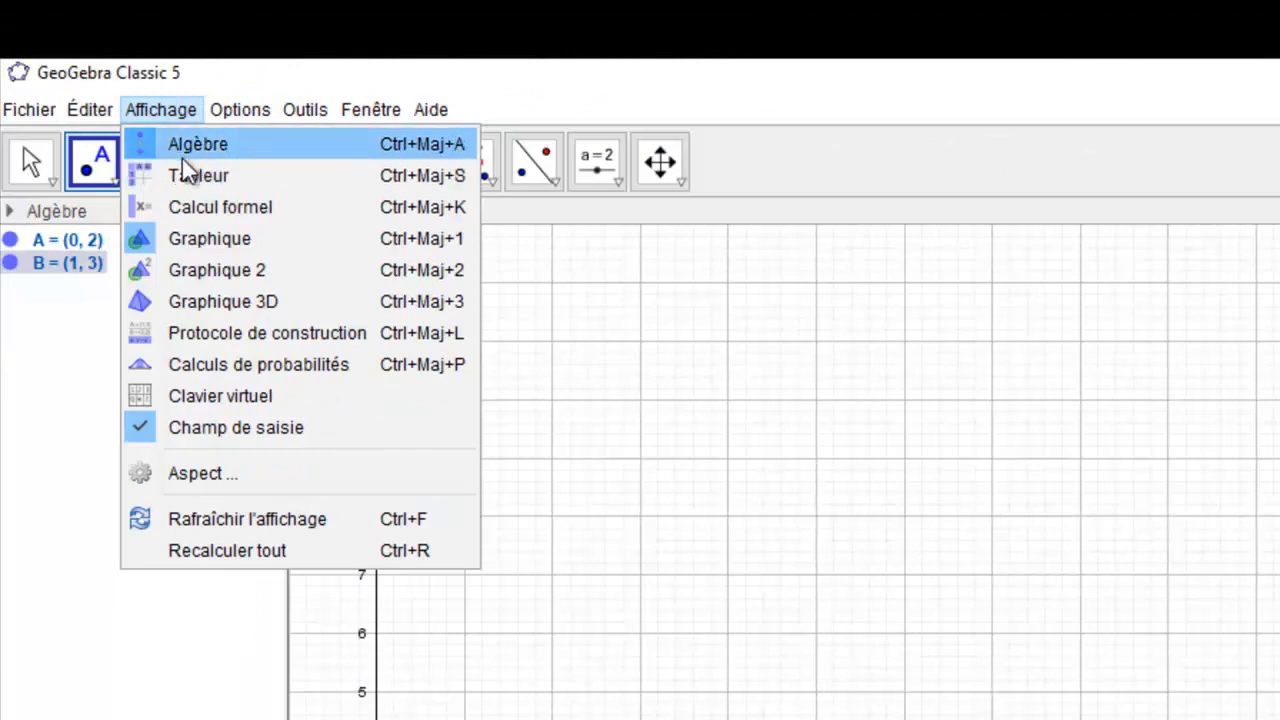
left_click(192, 168)
left_click(1077, 123)
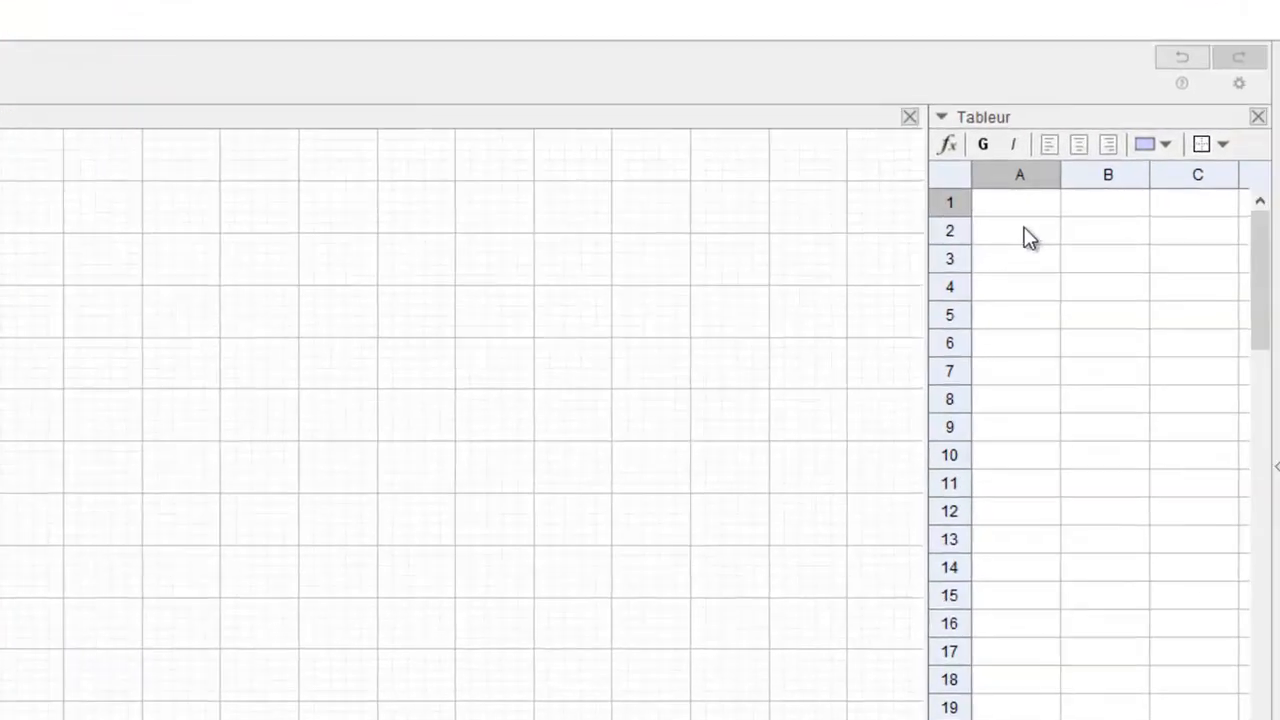
- Enter 2 and 4 in cells A1 and A2, and 3 and 5 in cells B1 and B2
left_click(996, 213)
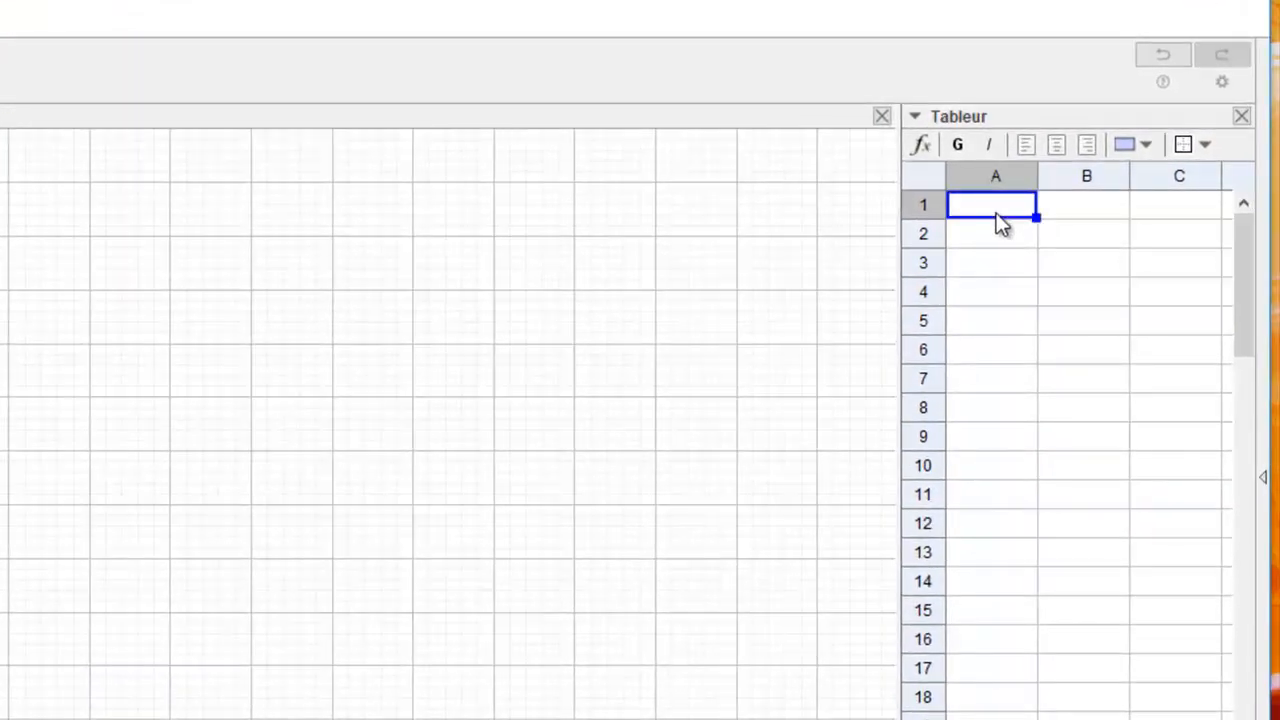
type("2")
key("Return")
type("4")
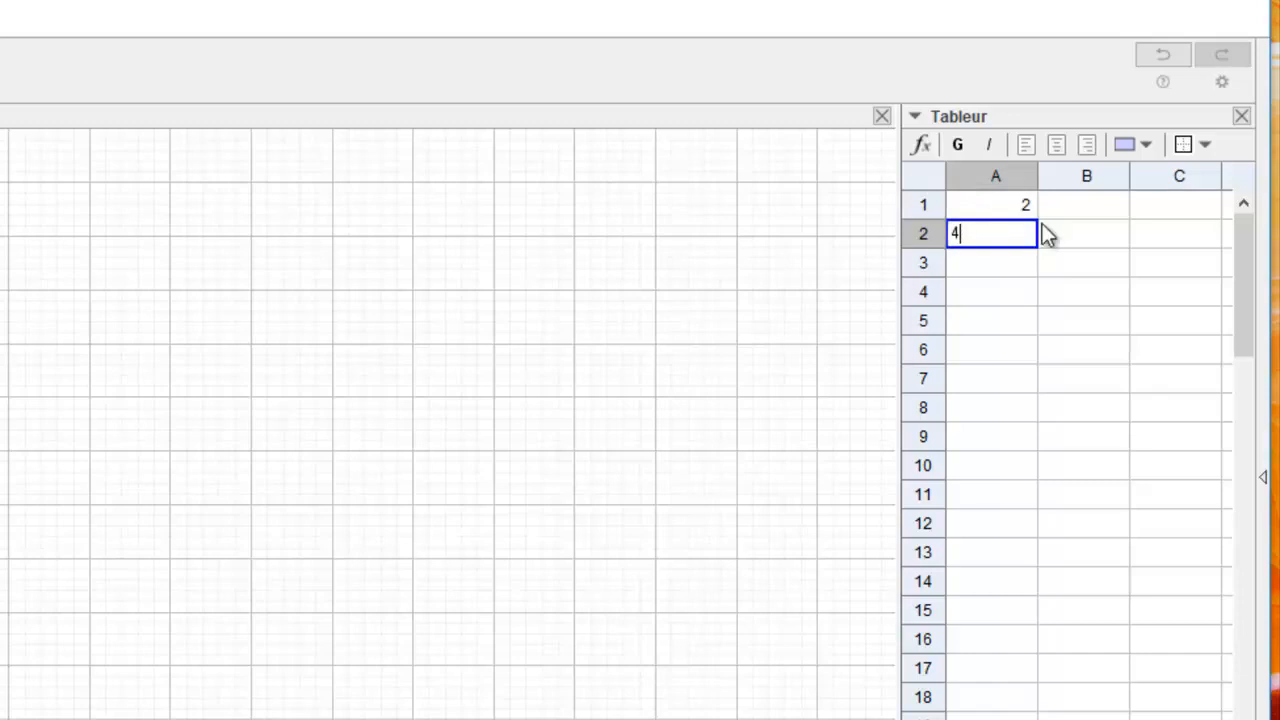
left_click(1077, 211)
type("3")
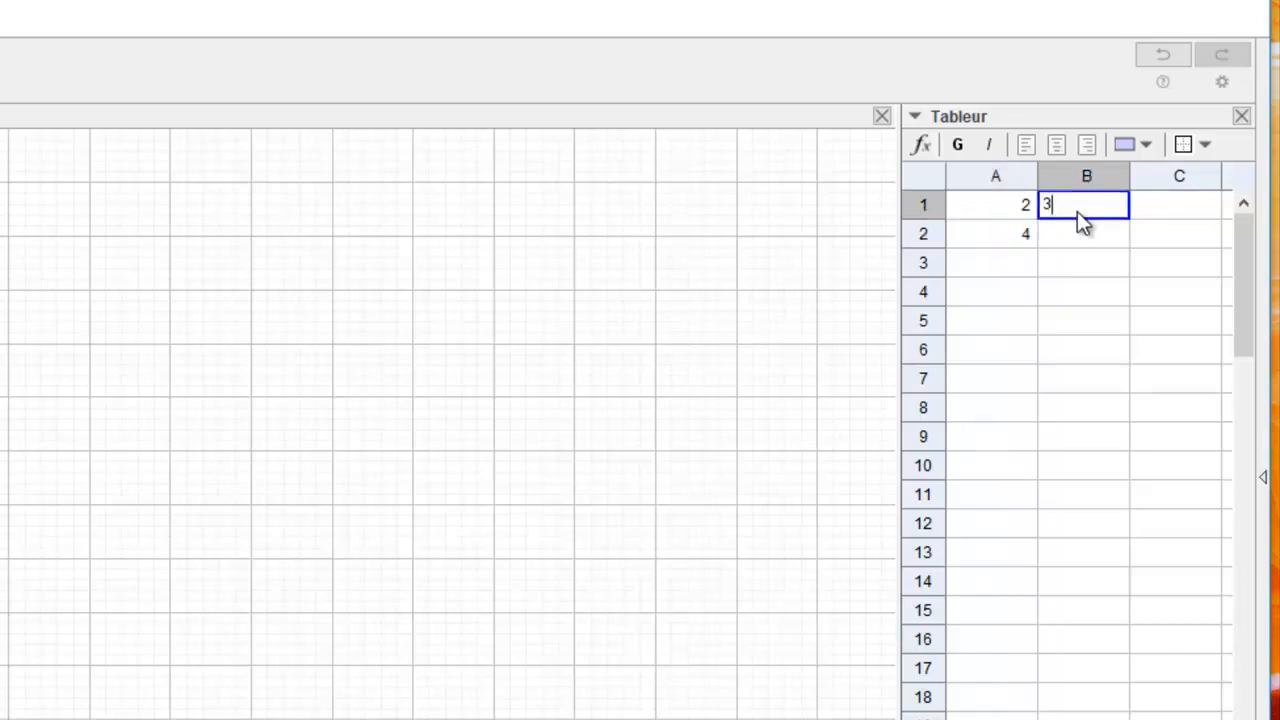
left_click(1077, 238)
type("5")
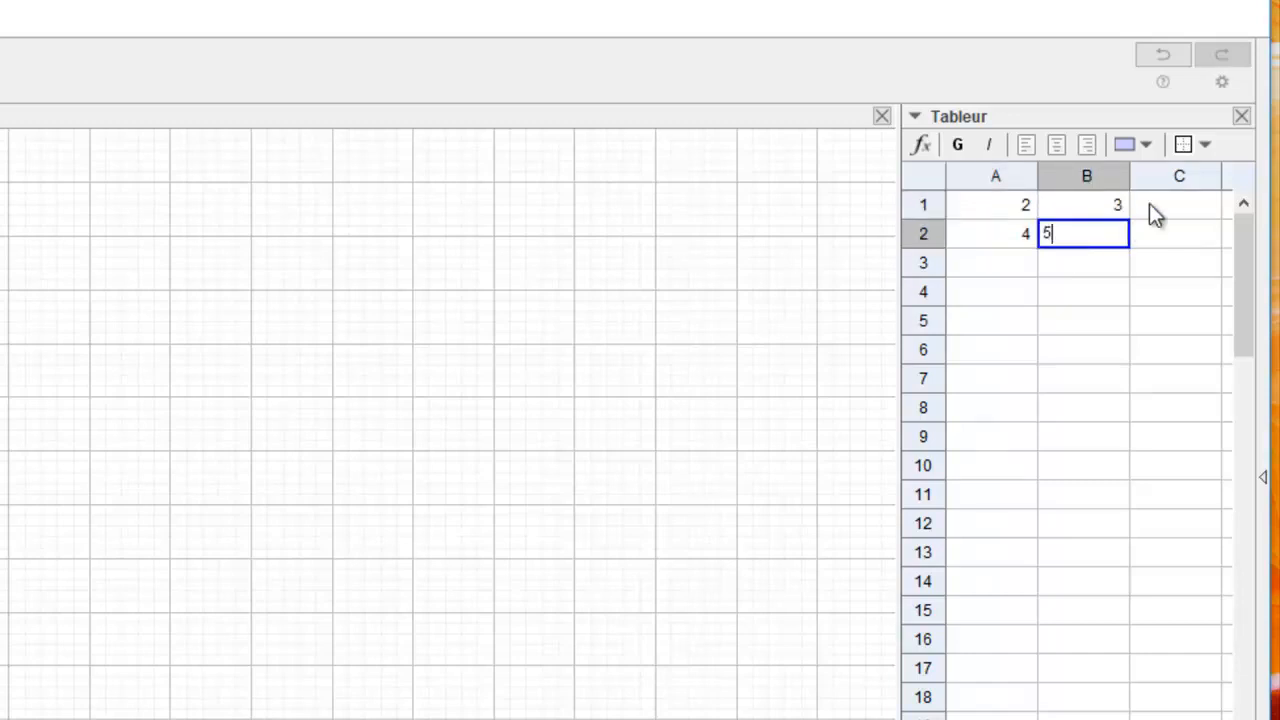
- Enter 6 and 8 in cells C1 and C2, and 10 and 12 in cells D1 and D2
left_click(1161, 204)
type("6")
left_click(1160, 234)
type("8")
left_click(1085, 204)
type("10")
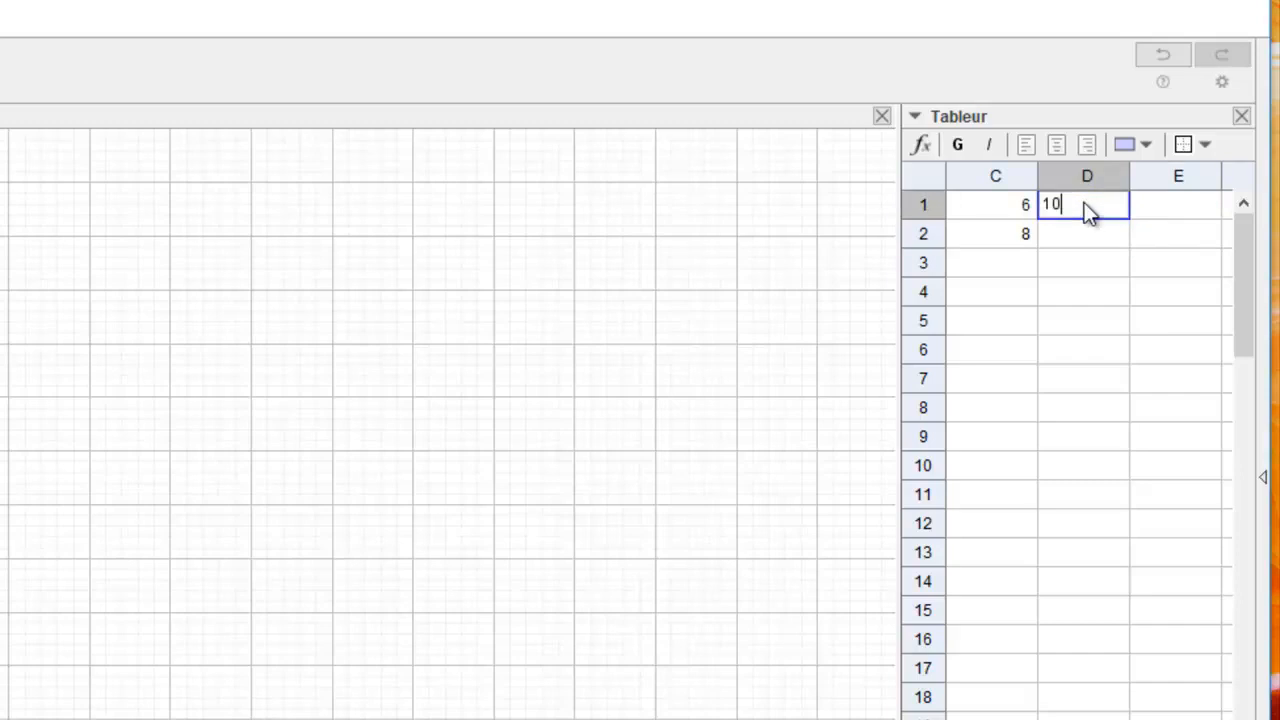
left_click(1075, 243)
type("12")
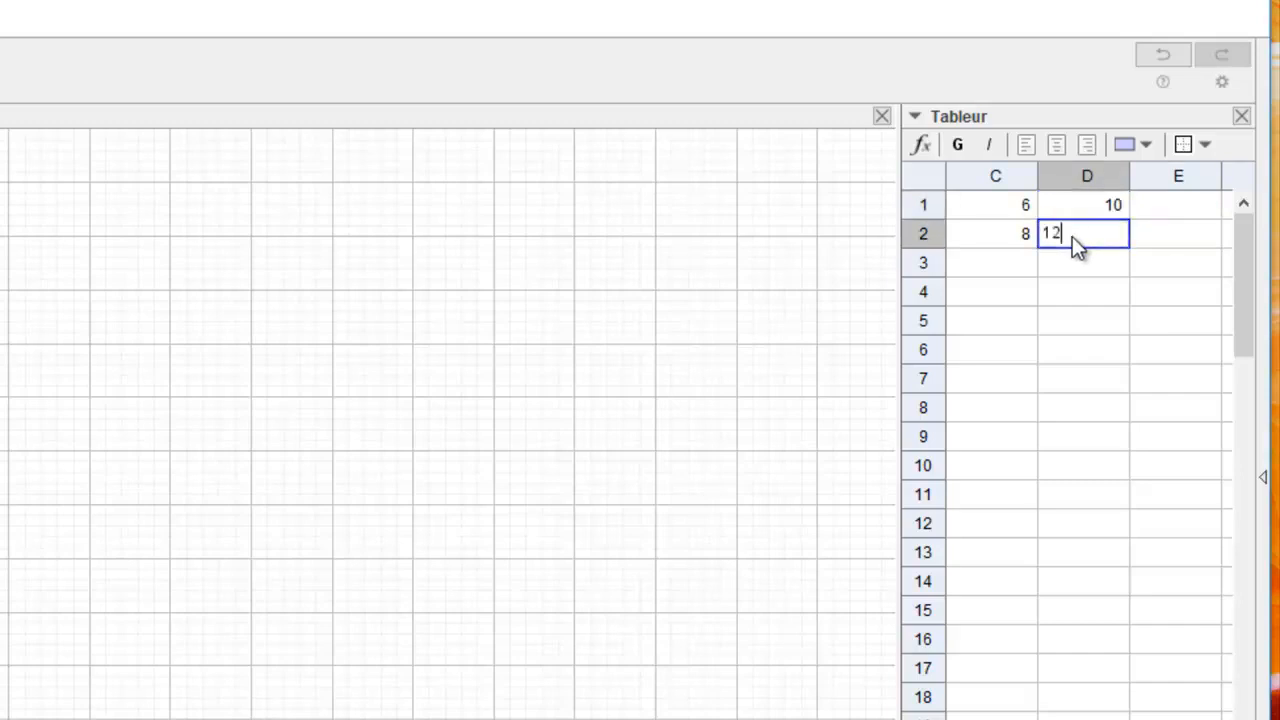
left_click(1068, 257)
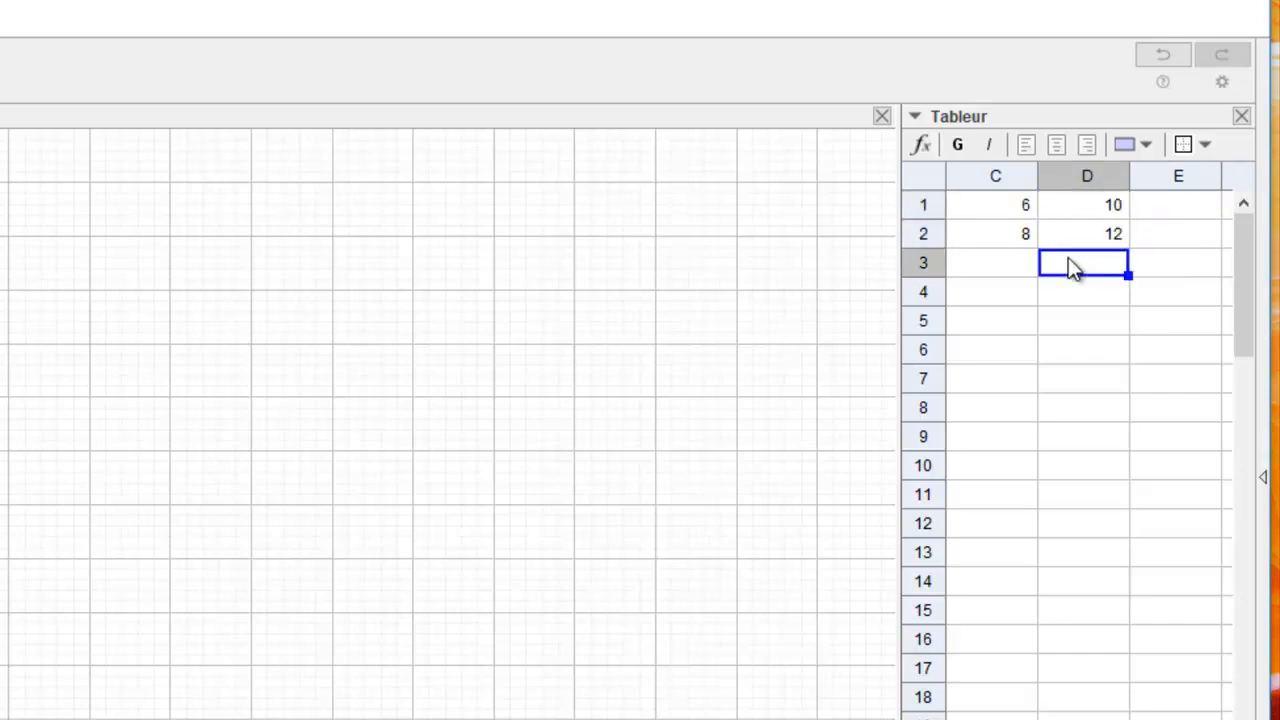
- Create a list of dependent points from cells A1:D2 and close the spreadsheet view
left_click_drag(903, 168, 620, 177)
left_click_drag(716, 206, 984, 231)
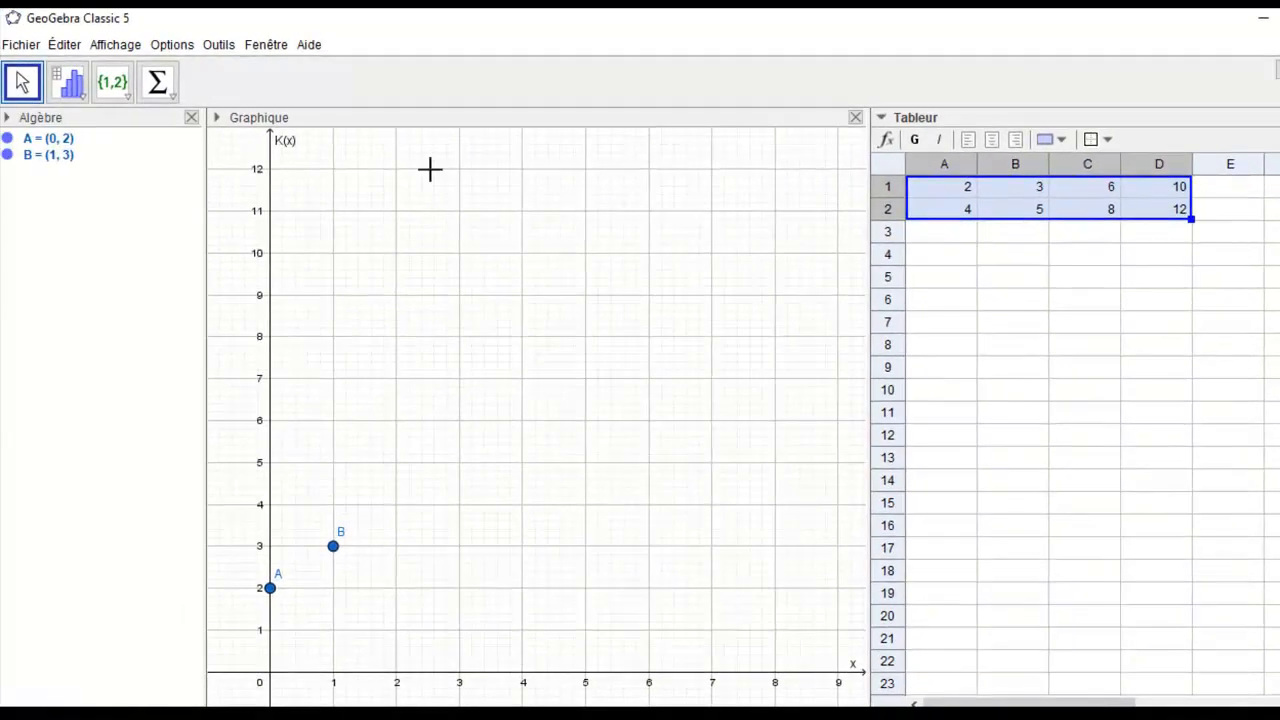
left_click(121, 97)
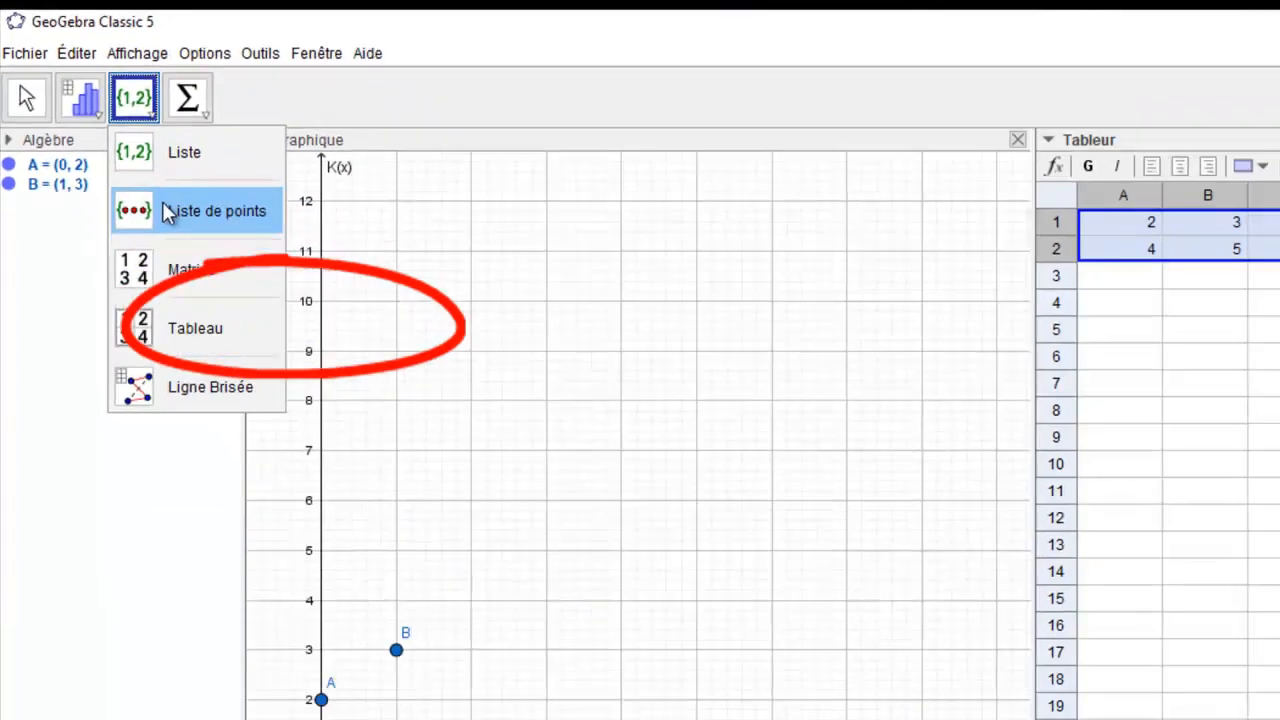
left_click(250, 318)
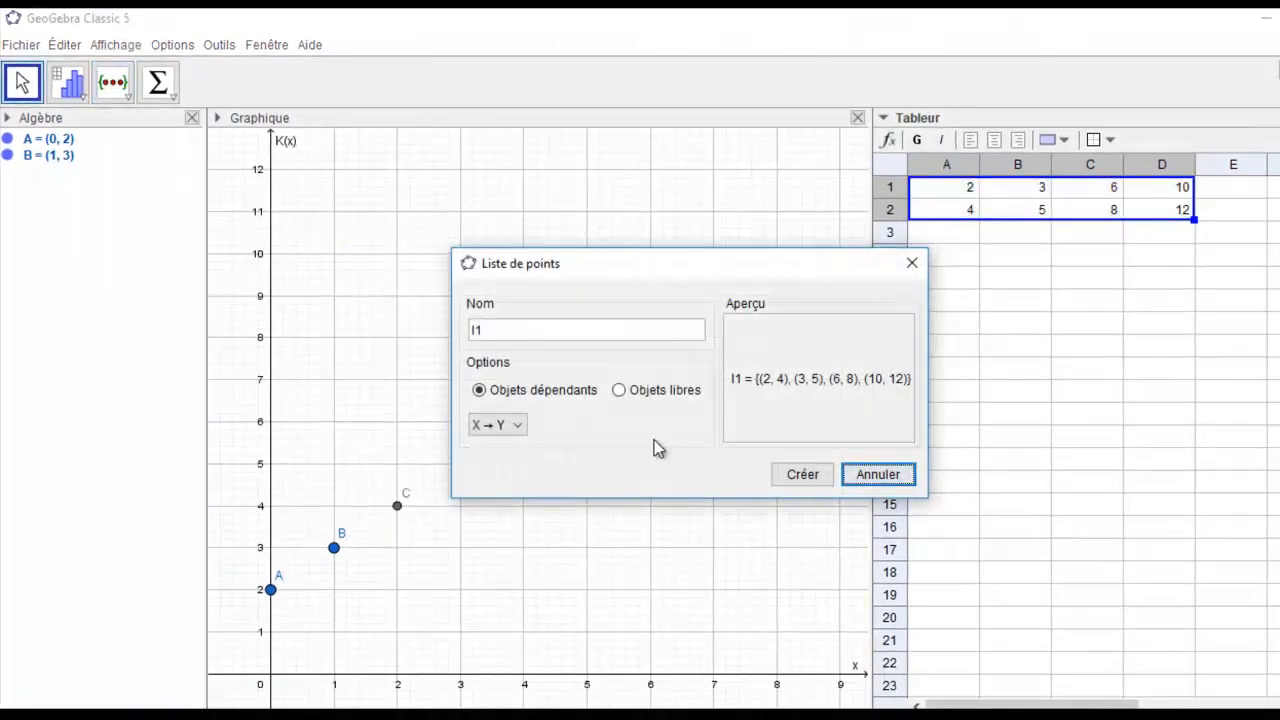
left_click(812, 476)
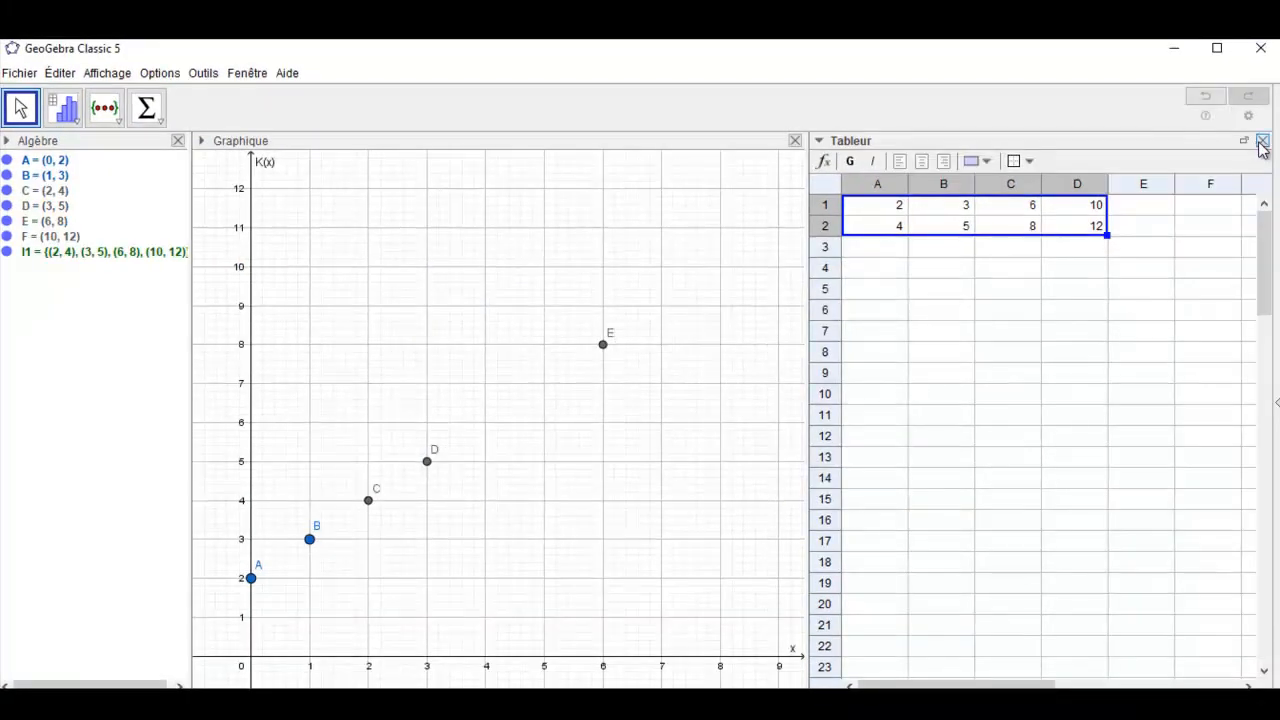
left_click(1262, 140)
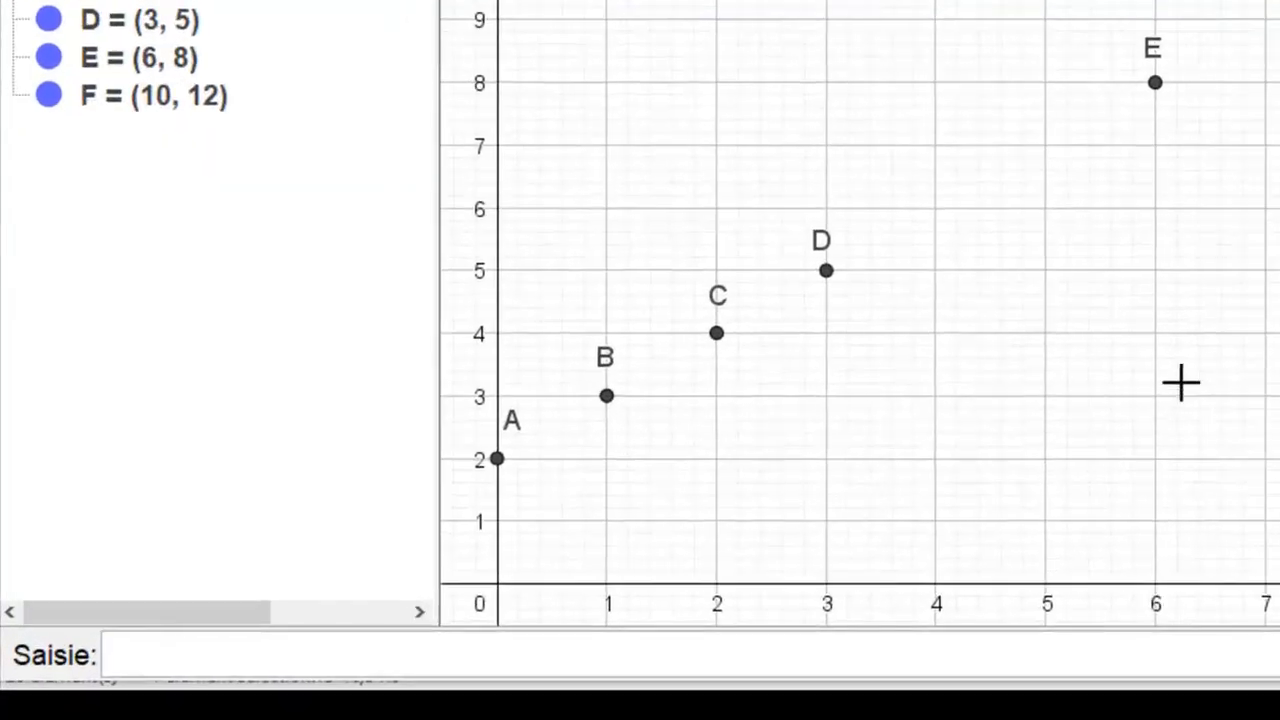
- Define a point G by entering its coordinates as G=(4,6)
left_click(171, 656)
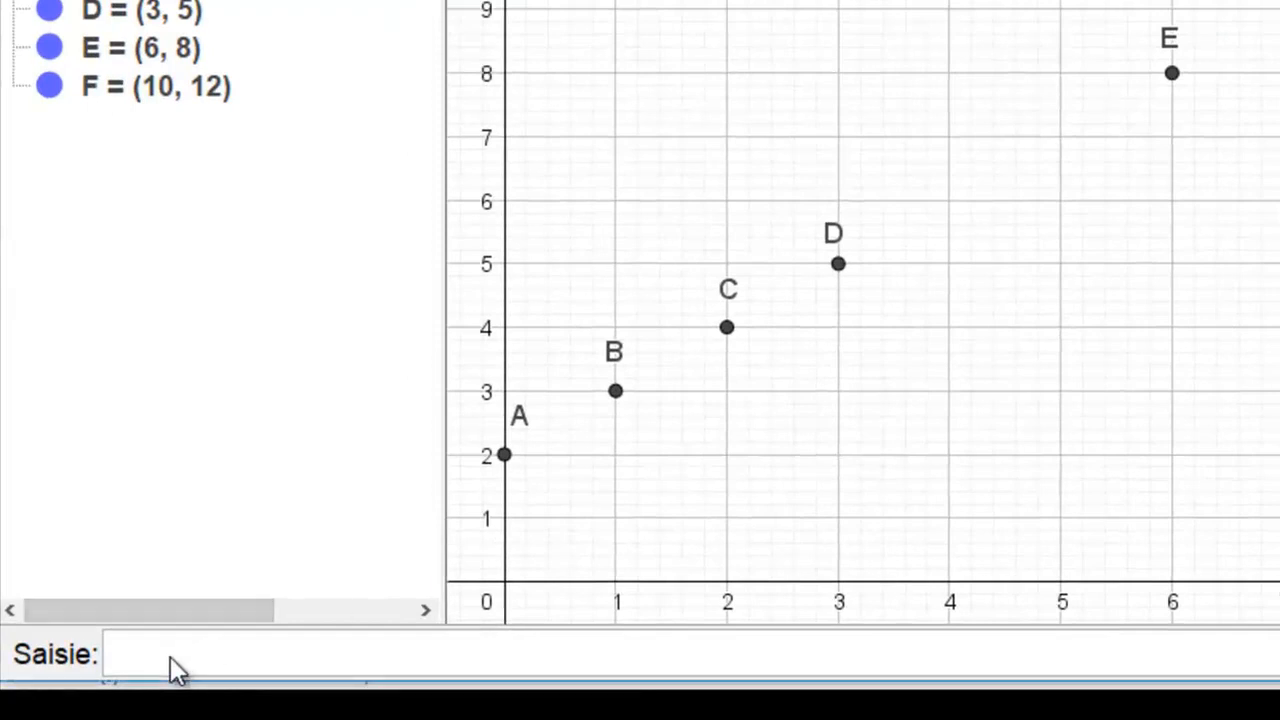
type("G")
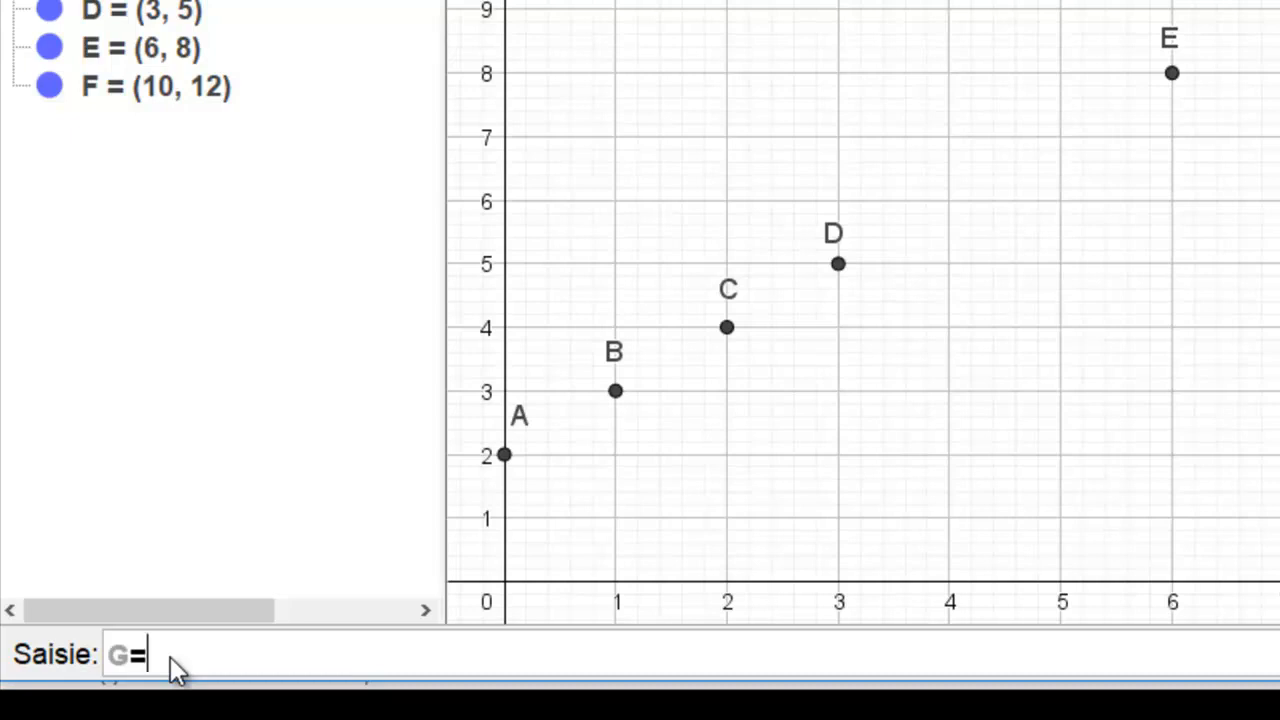
type("=(4,6")
key("Return")
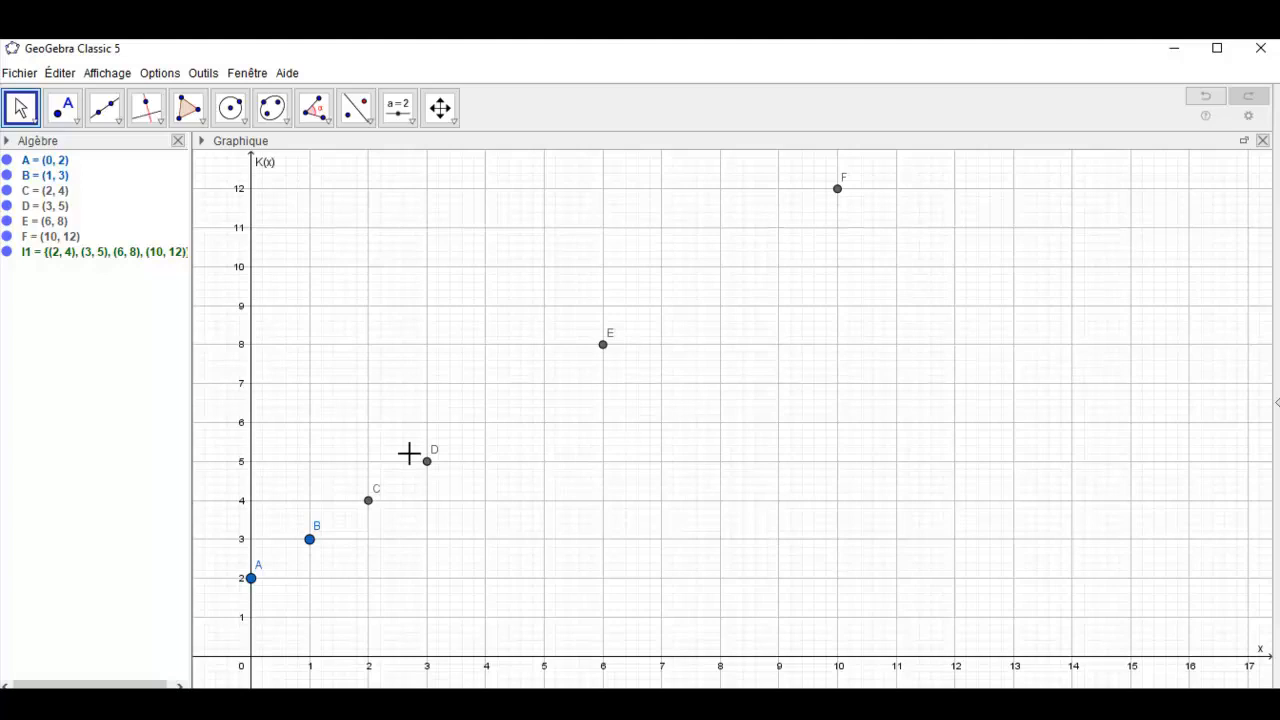
- Draw a straight line through points A and F
left_click(119, 121)
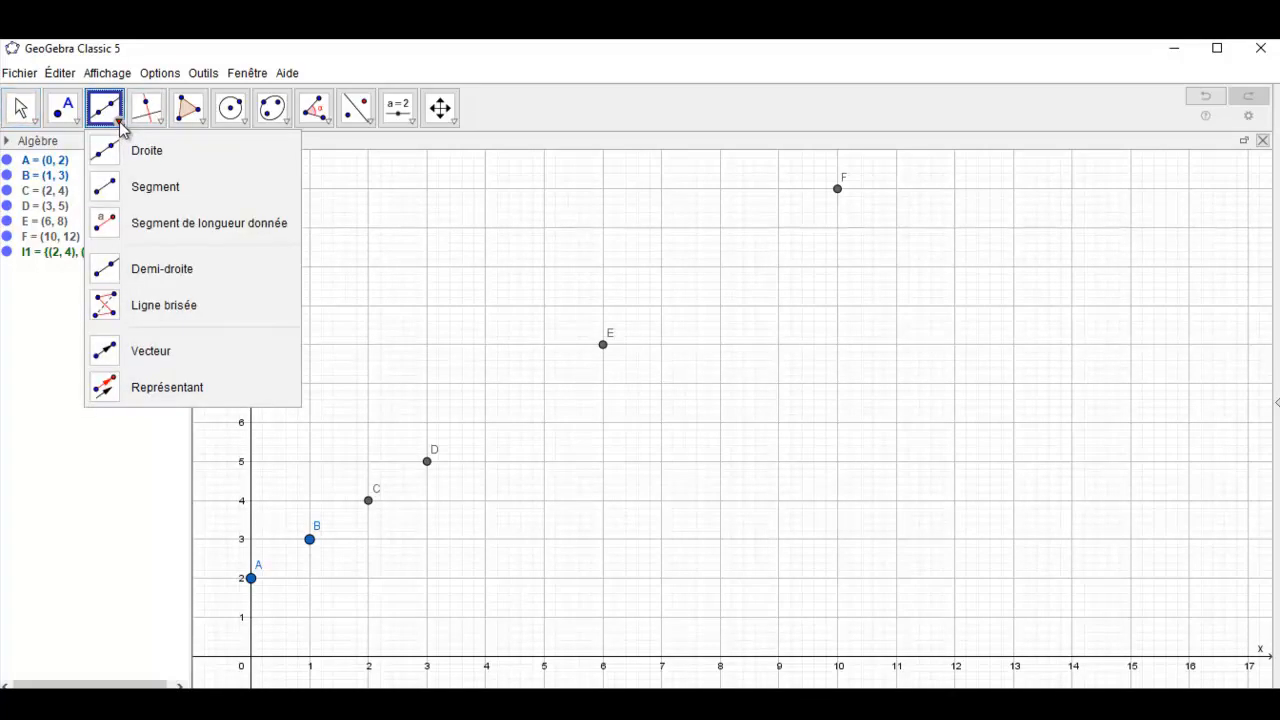
left_click(118, 150)
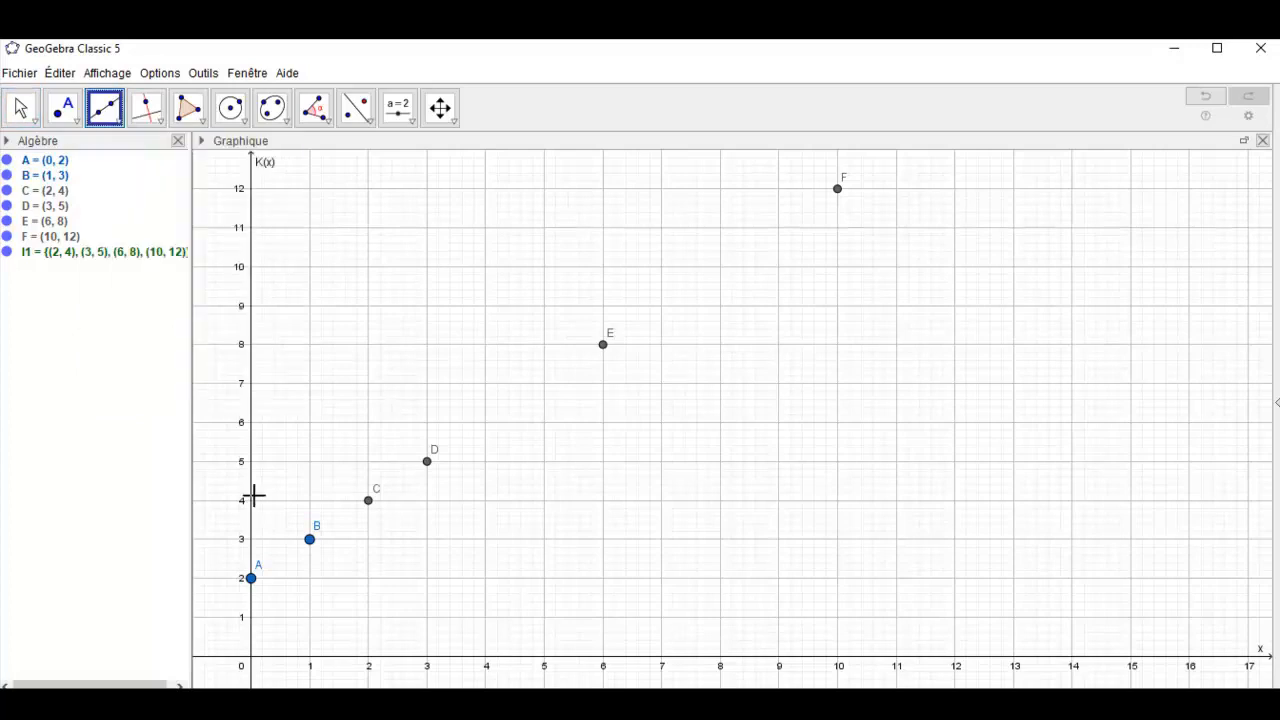
left_click(251, 578)
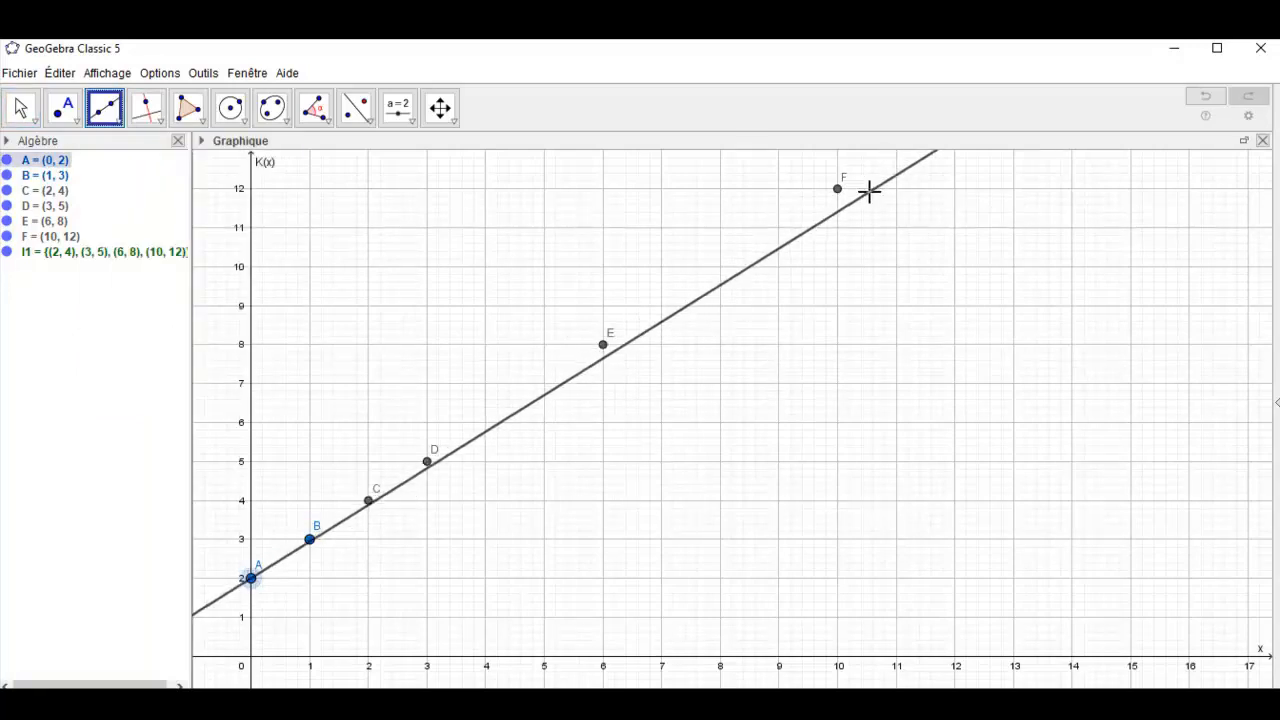
left_click(838, 189)
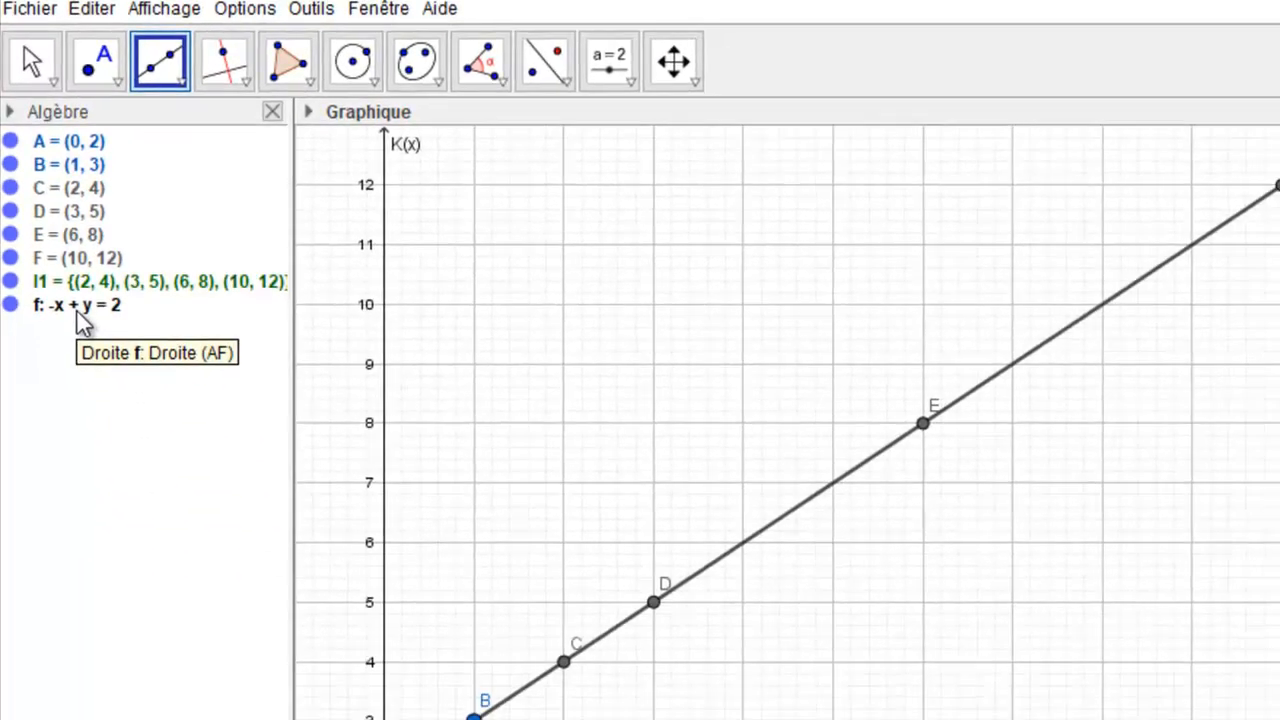
- Switch the equation of line f through points A and F to the form y = a x + b
right_click(80, 318)
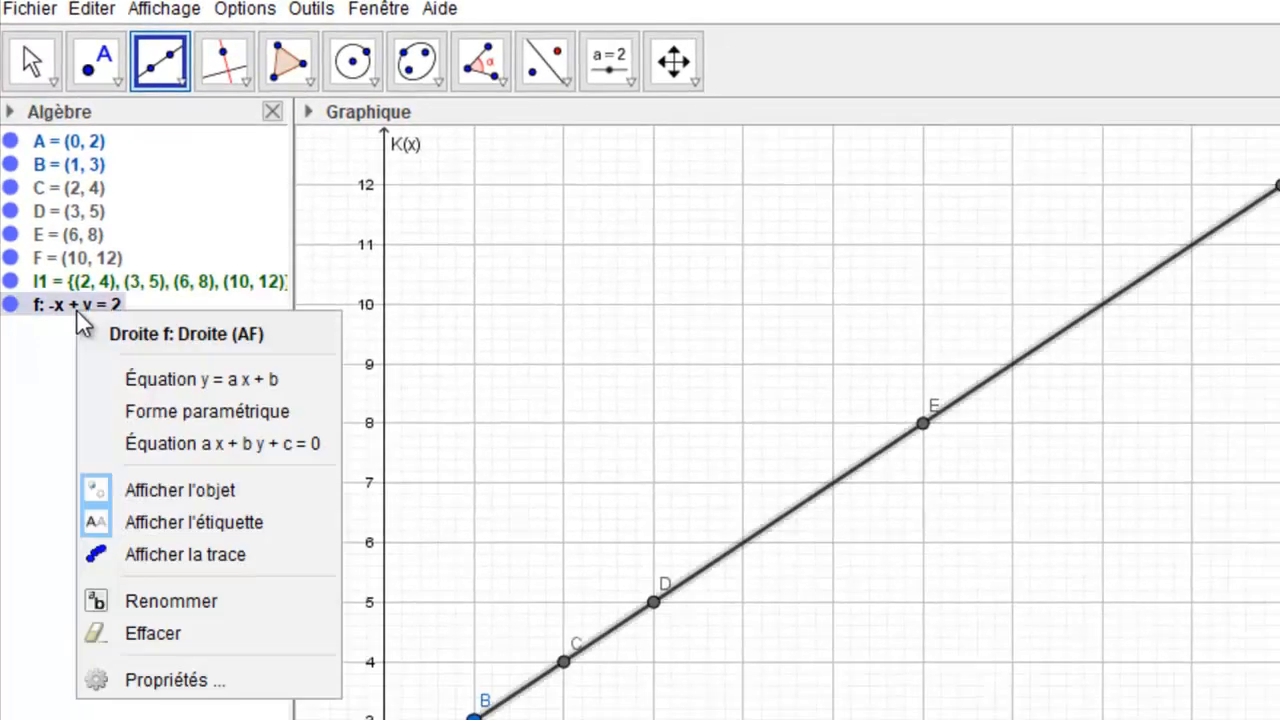
left_click(133, 379)
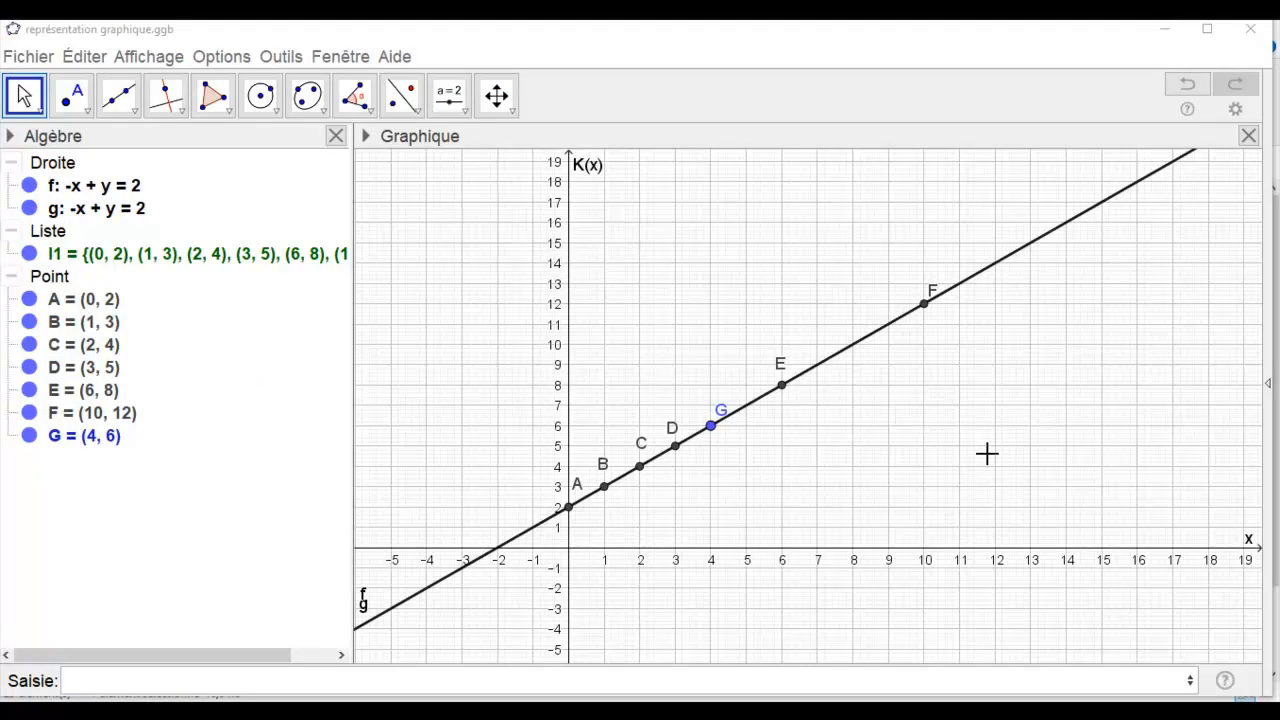
- Set the graphics view's maximum bounds to 11 for x and 13 for y in its preferences
right_click(986, 381)
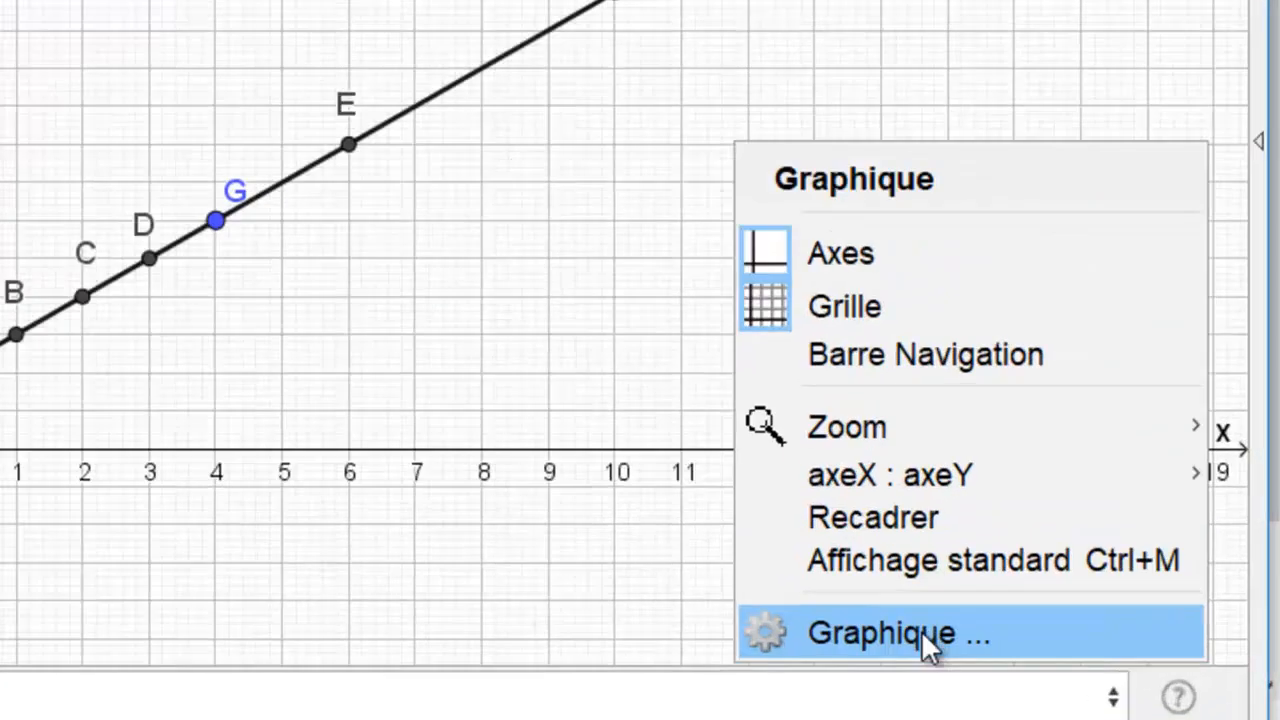
left_click(846, 636)
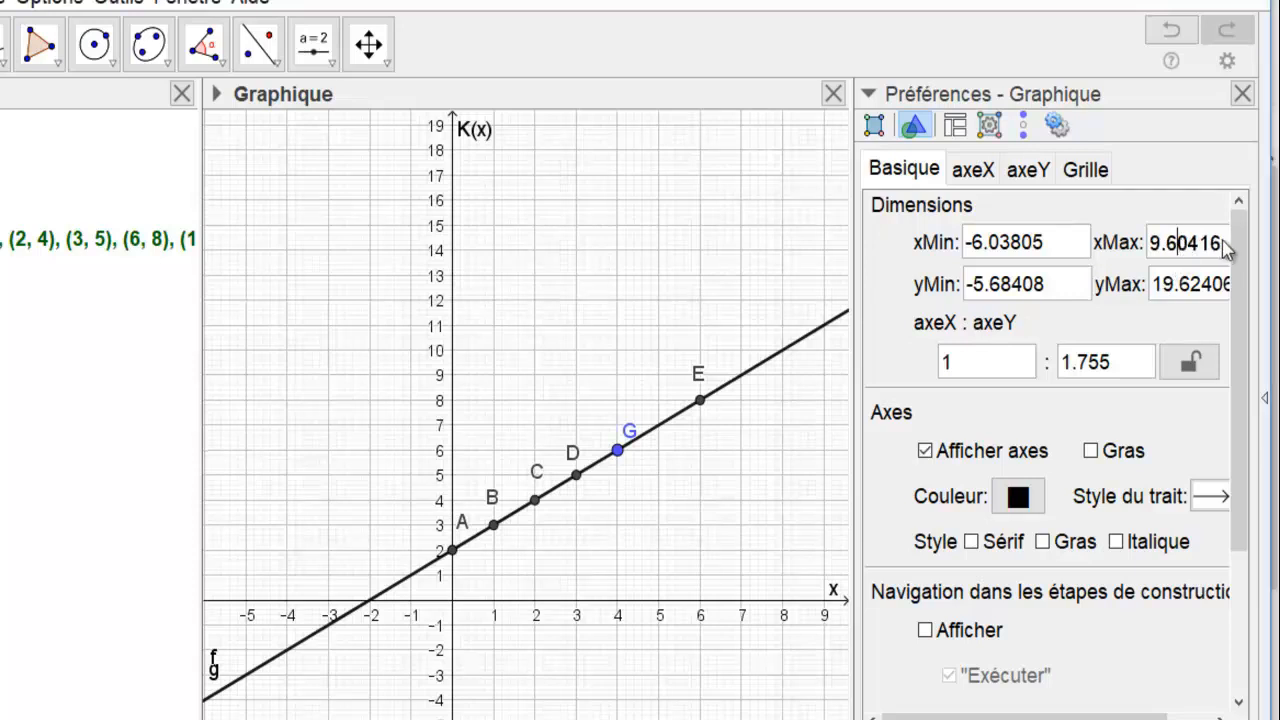
left_click_drag(1228, 247, 1148, 249)
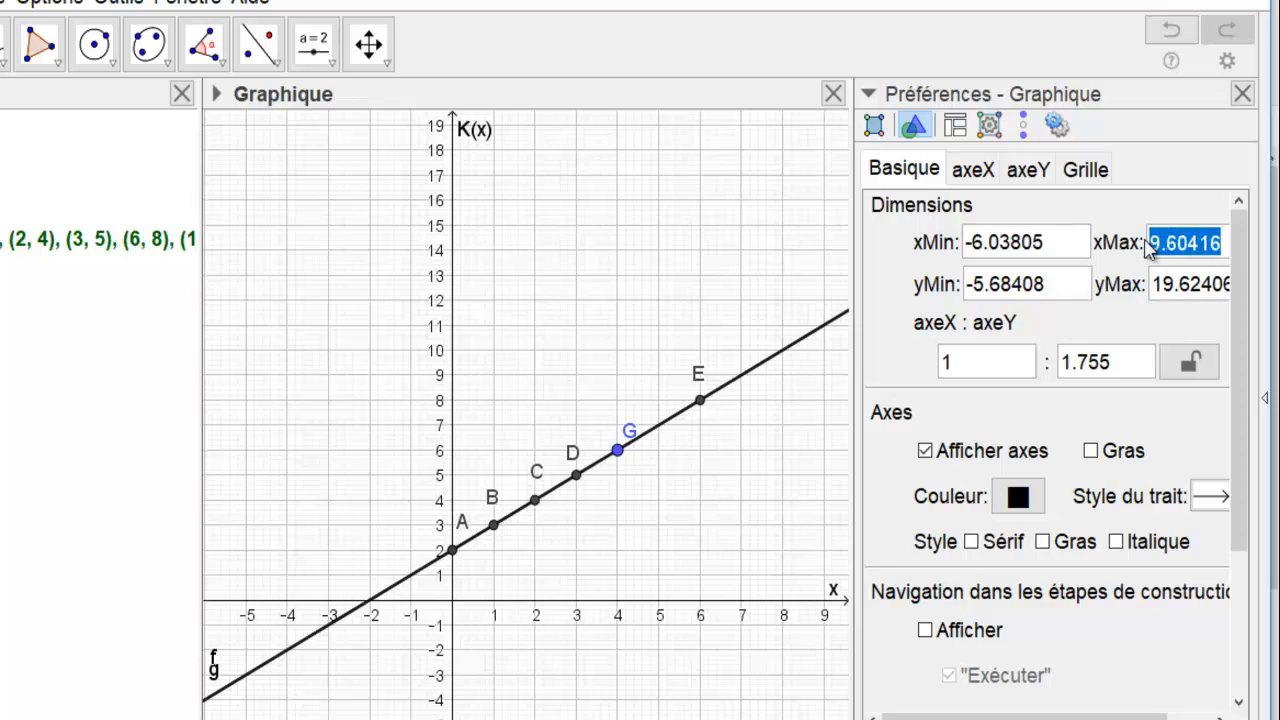
type("11")
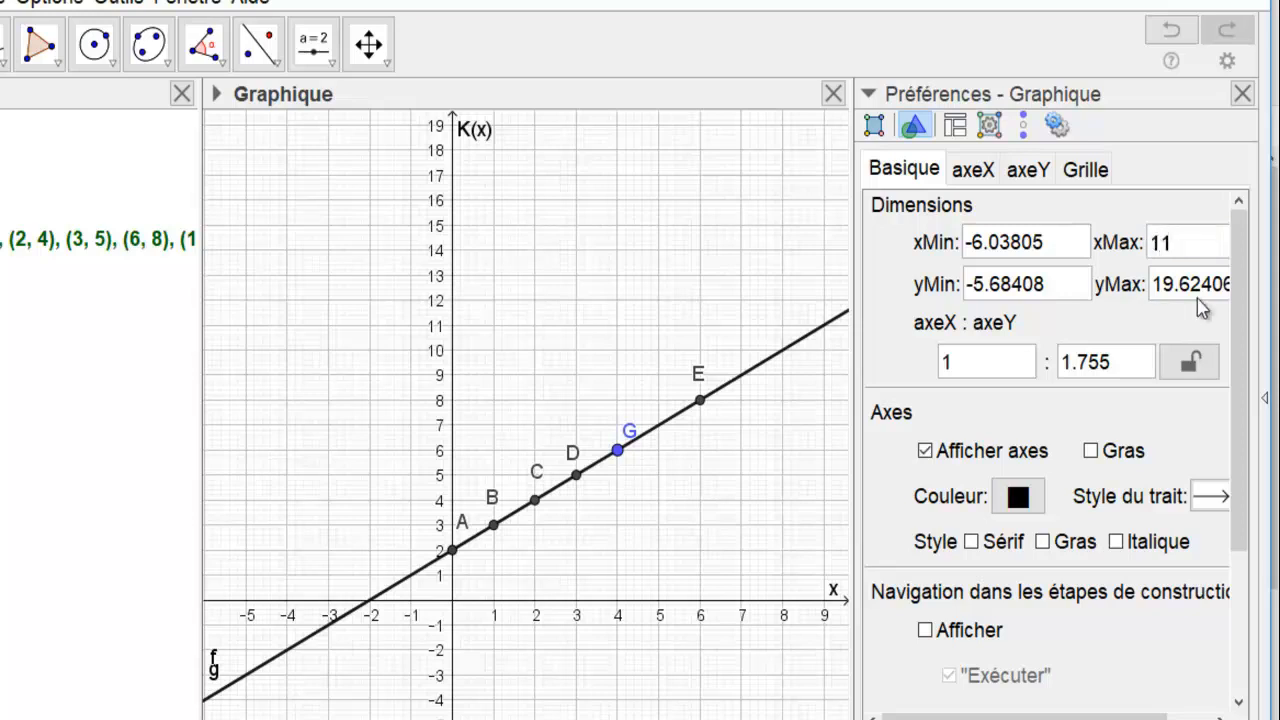
key("Return")
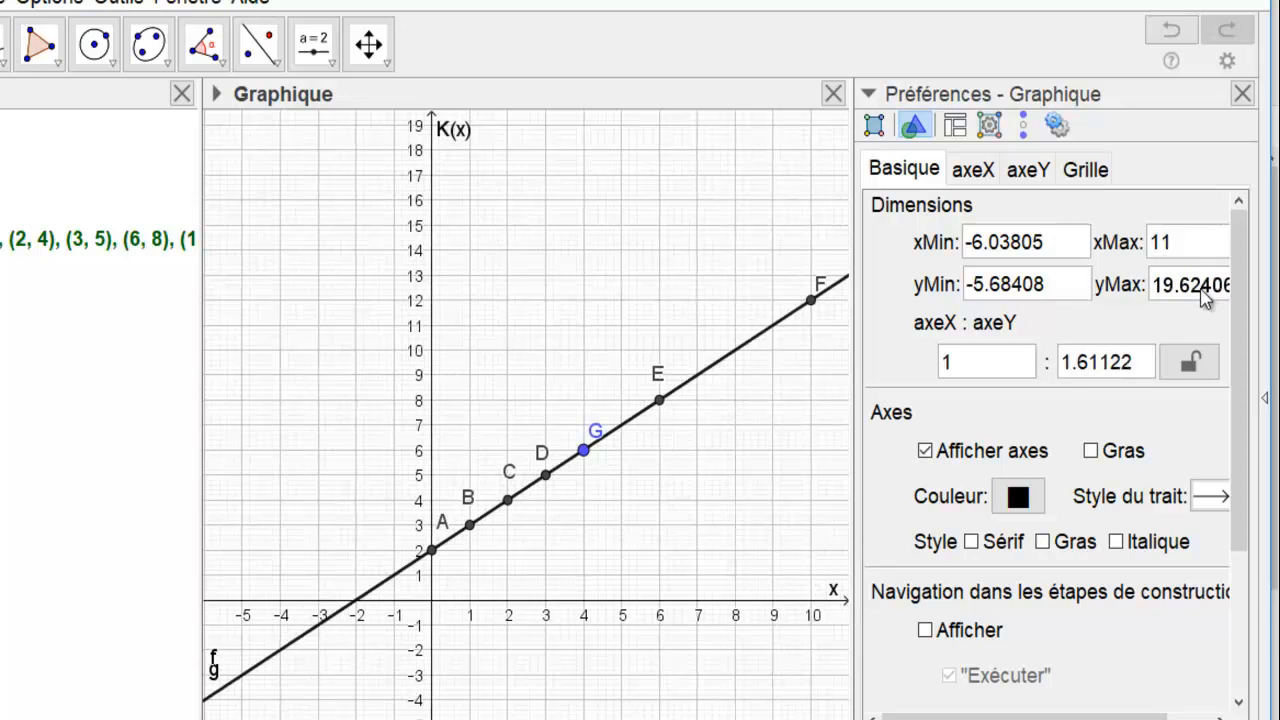
double_click(1201, 290)
key("BackSpace")
type("13")
key("Return")
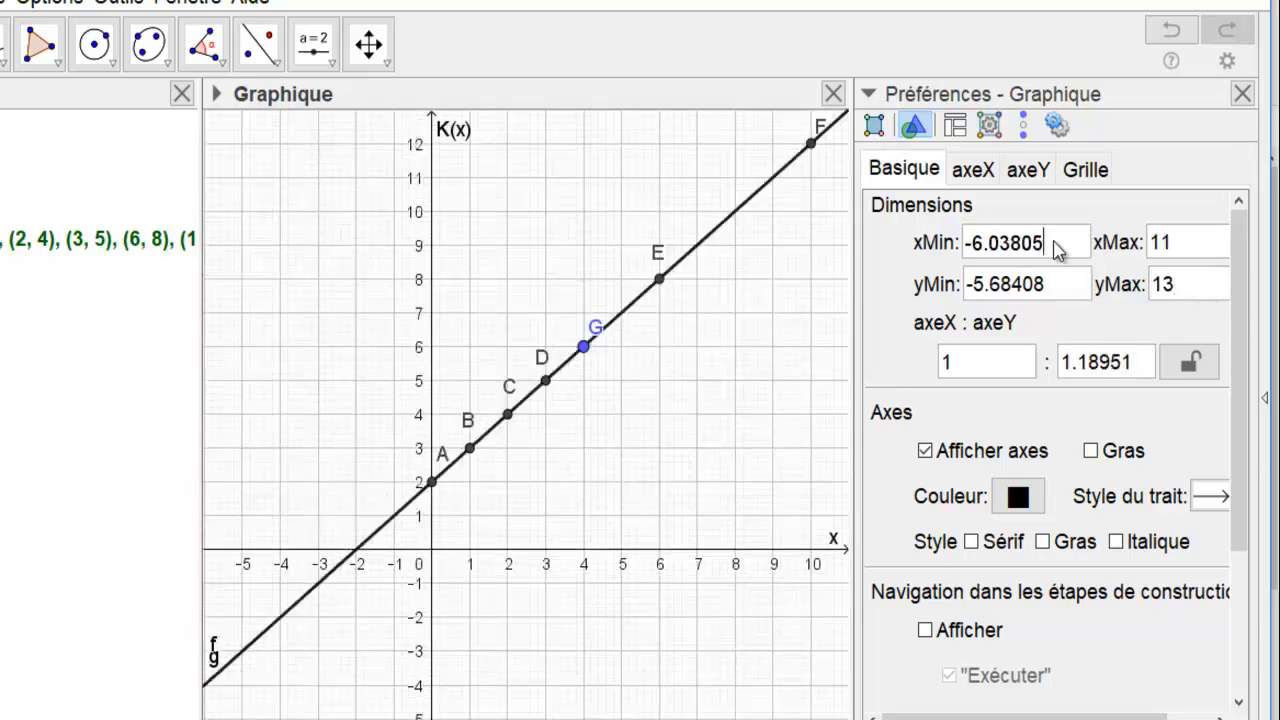
- Set the graphics view's minimum bounds to -1 for both x and y, and close the preferences
key("BackSpace")
key("BackSpace")
key("BackSpace")
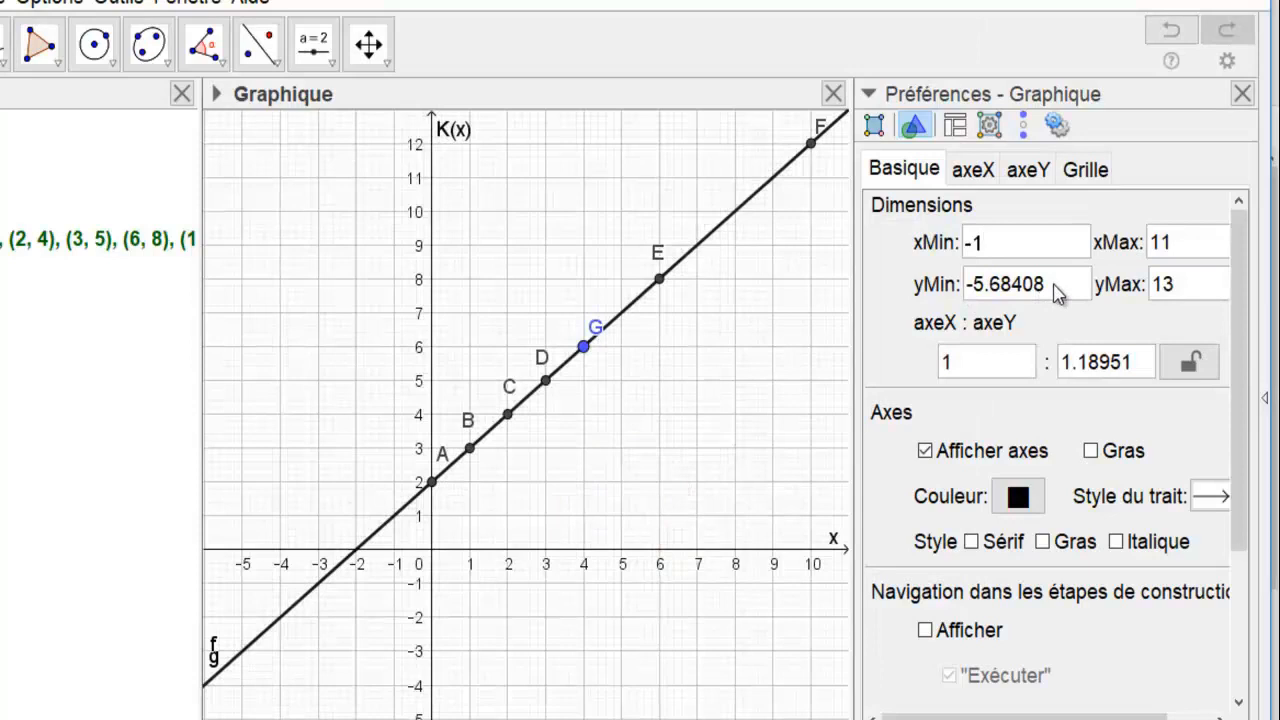
left_click_drag(1053, 285, 963, 300)
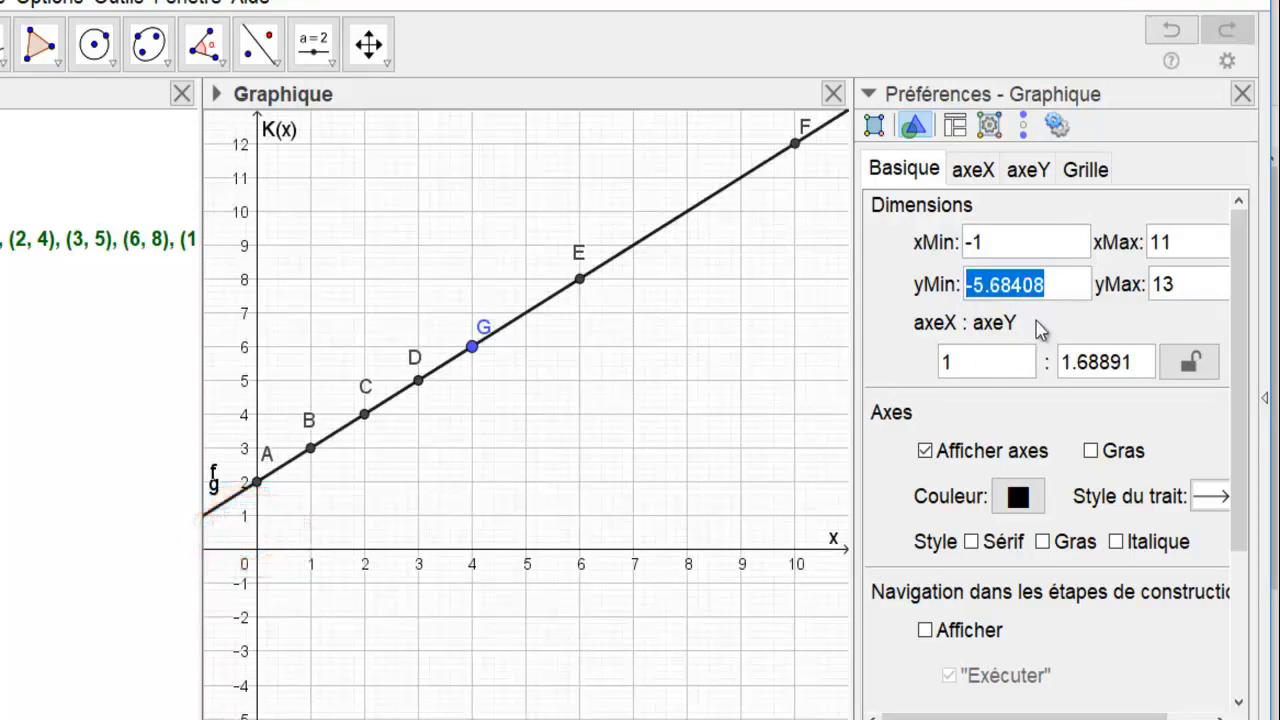
type("-")
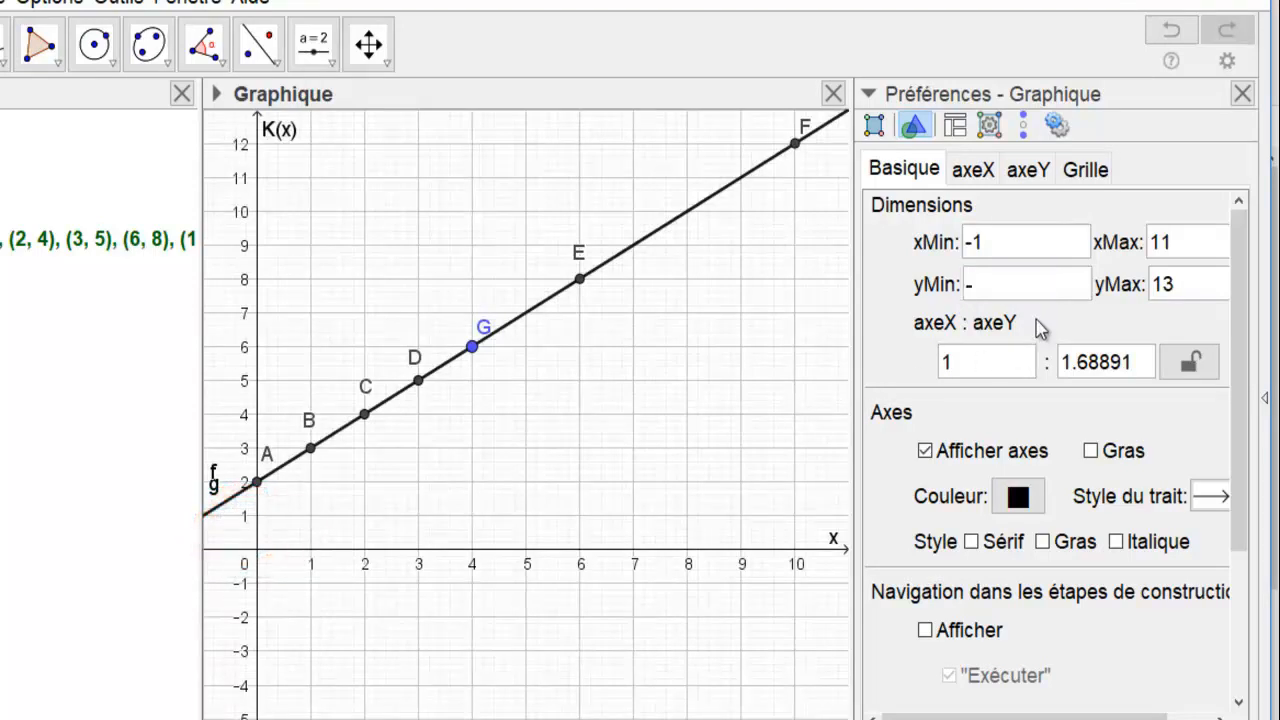
key("Return")
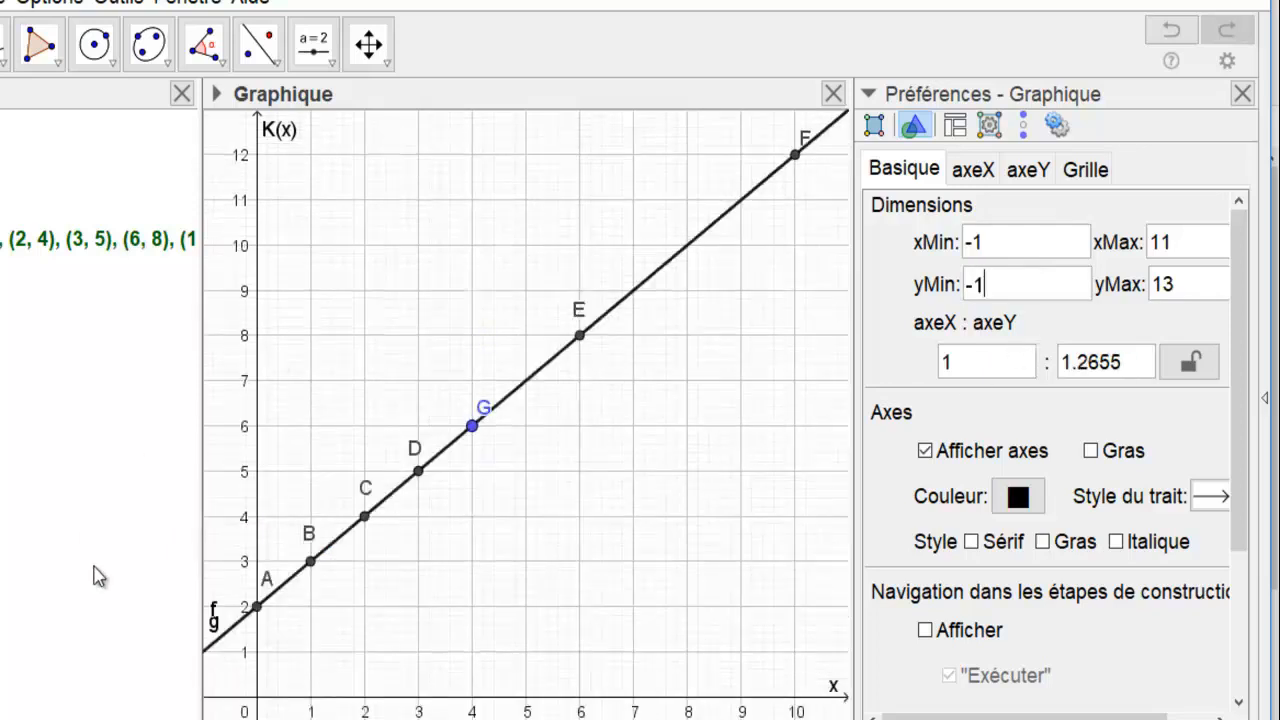
left_click(1242, 93)
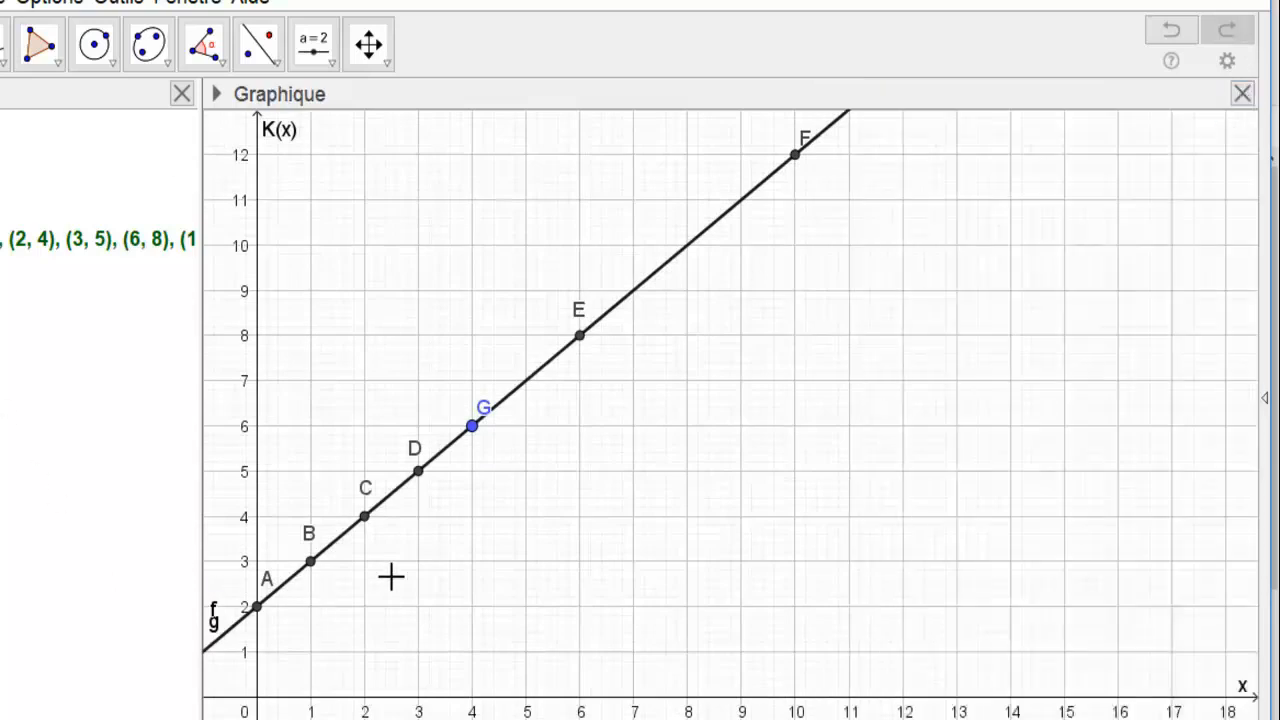